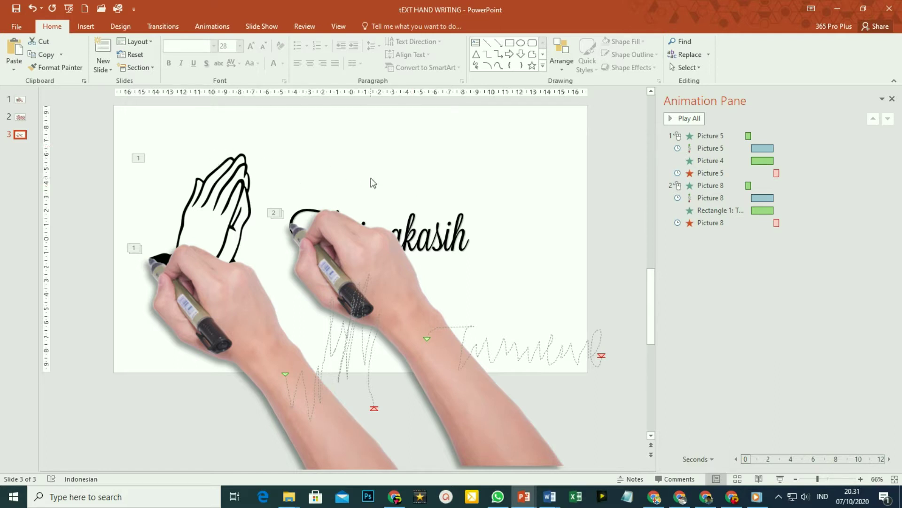
Step: Switch to Presentation5 and run its slide show to view the finished handwriting example
{"action": "mouse_move", "coordinate": [535, 499]}
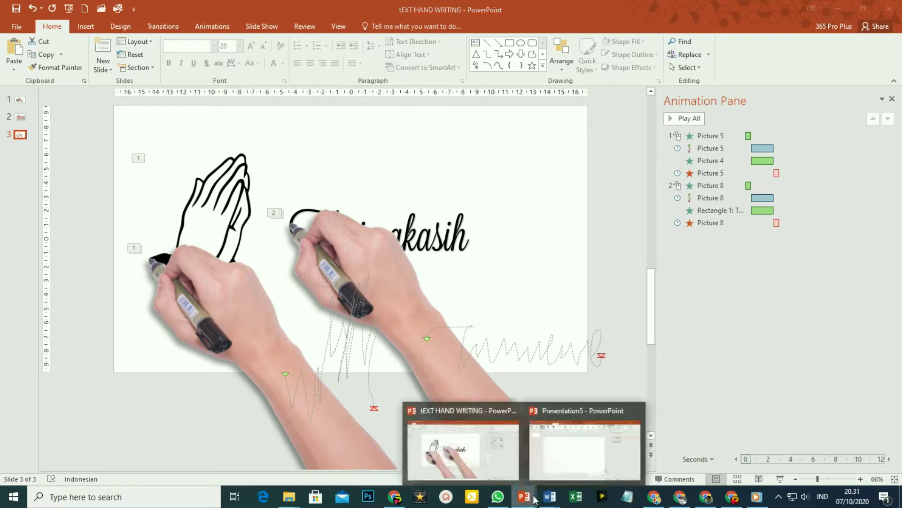
{"action": "left_click", "coordinate": [583, 449]}
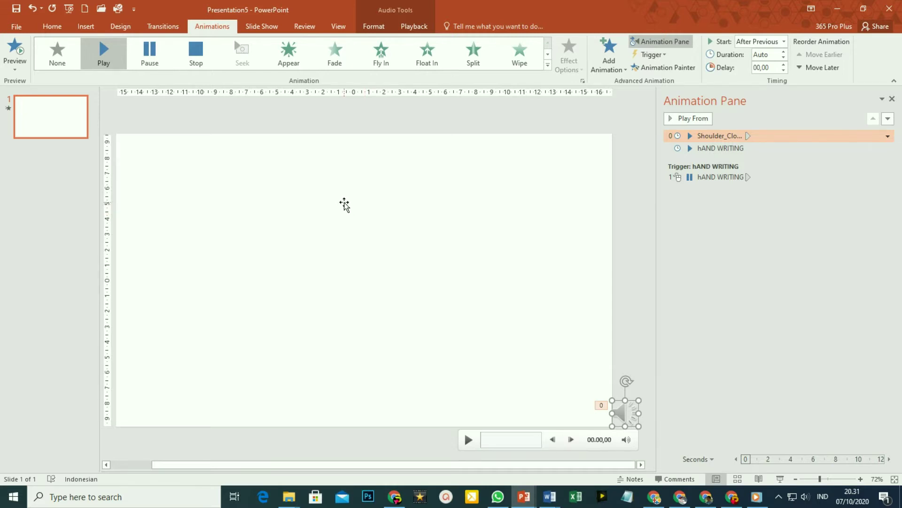
{"action": "left_click", "coordinate": [779, 479]}
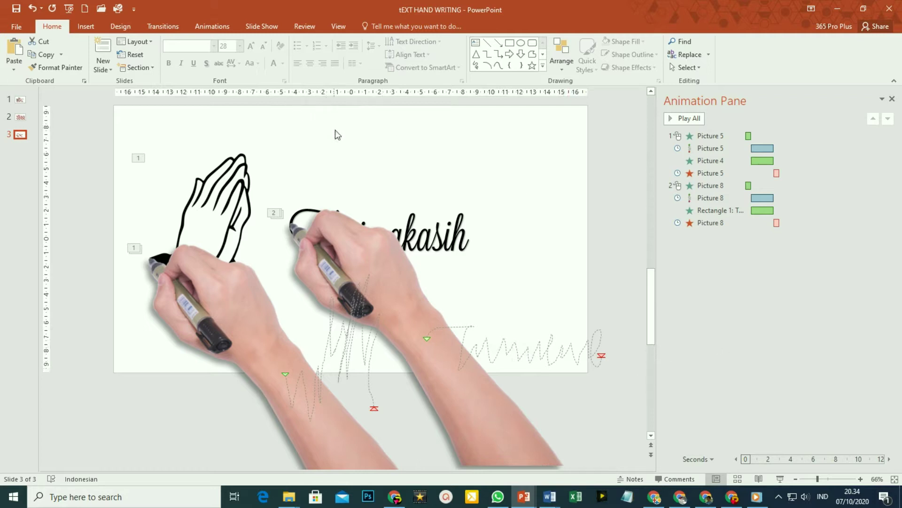
Step: Create a new blank presentation and delete the title and subtitle placeholders from its first slide
{"action": "left_click", "coordinate": [86, 11]}
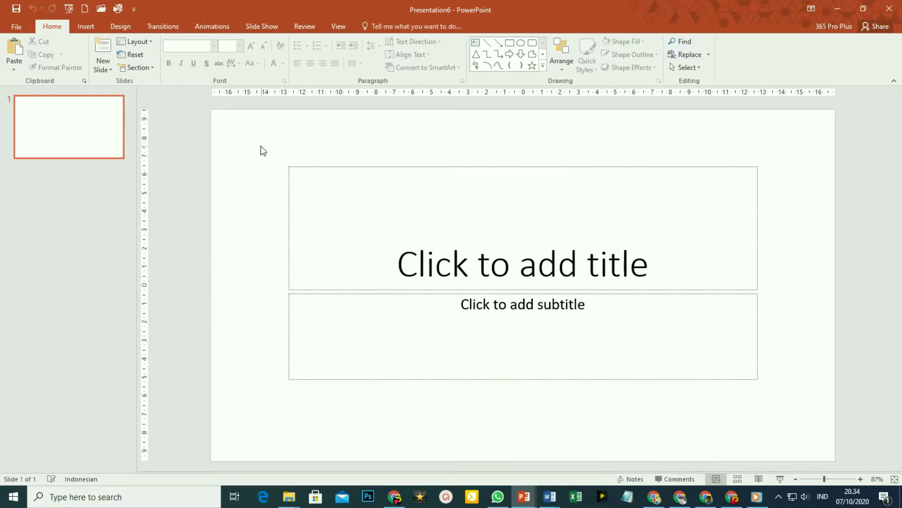
{"action": "mouse_move", "coordinate": [260, 146]}
{"action": "left_mouse_down"}
{"action": "mouse_move", "coordinate": [738, 154]}
{"action": "mouse_move", "coordinate": [773, 184]}
{"action": "mouse_move", "coordinate": [786, 389]}
{"action": "mouse_move", "coordinate": [784, 410]}
{"action": "mouse_move", "coordinate": [774, 410]}
{"action": "left_mouse_up"}
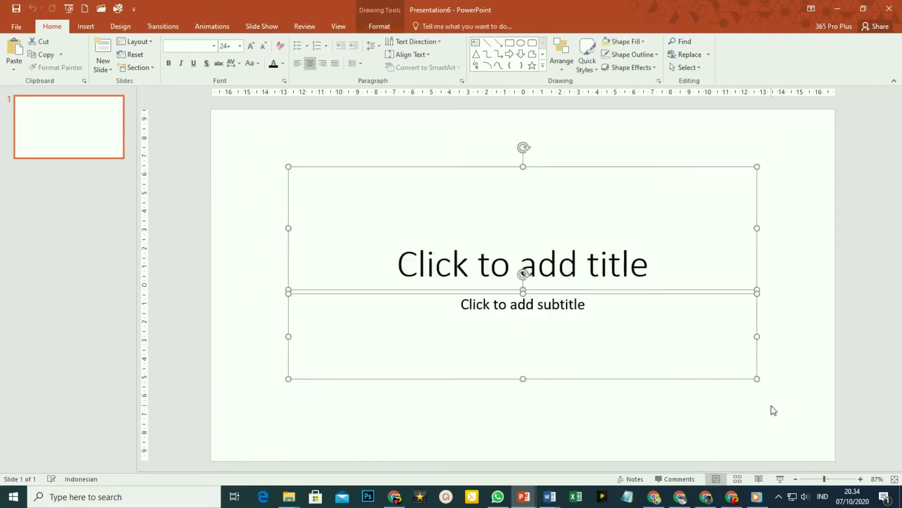
{"action": "key", "text": "Delete"}
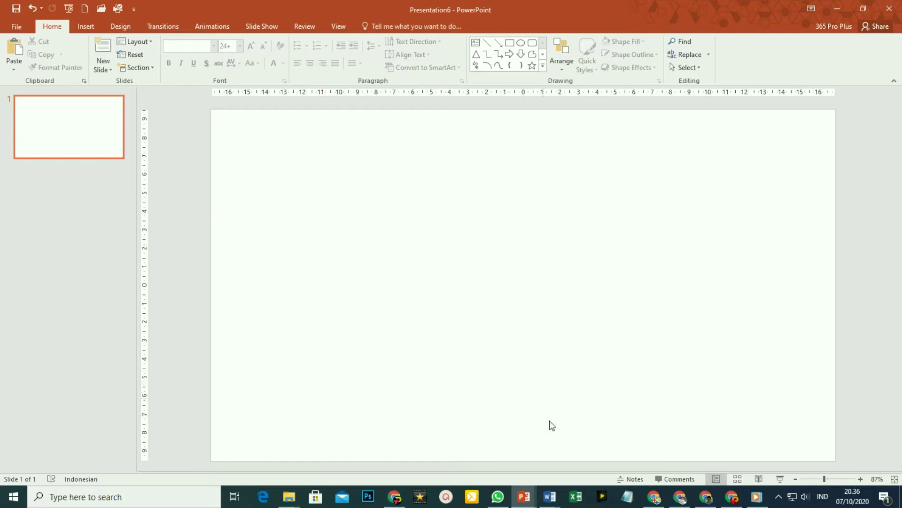
Step: Switch to Document5 in Word and copy the HEWAN UNGGAS heading together with all its paragraphs
{"action": "mouse_move", "coordinate": [552, 503]}
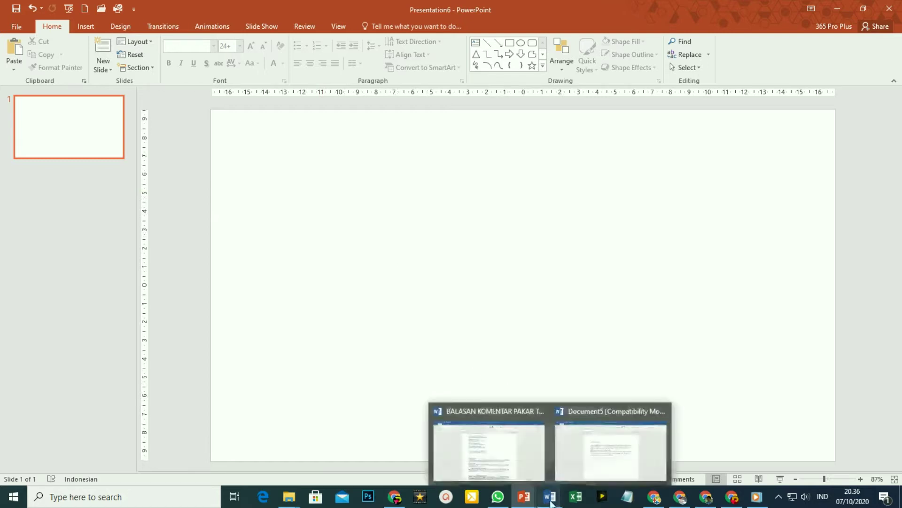
{"action": "left_click", "coordinate": [619, 465]}
{"action": "left_click", "coordinate": [400, 234]}
{"action": "left_click_drag", "start_coordinate": [283, 168], "coordinate": [495, 272]}
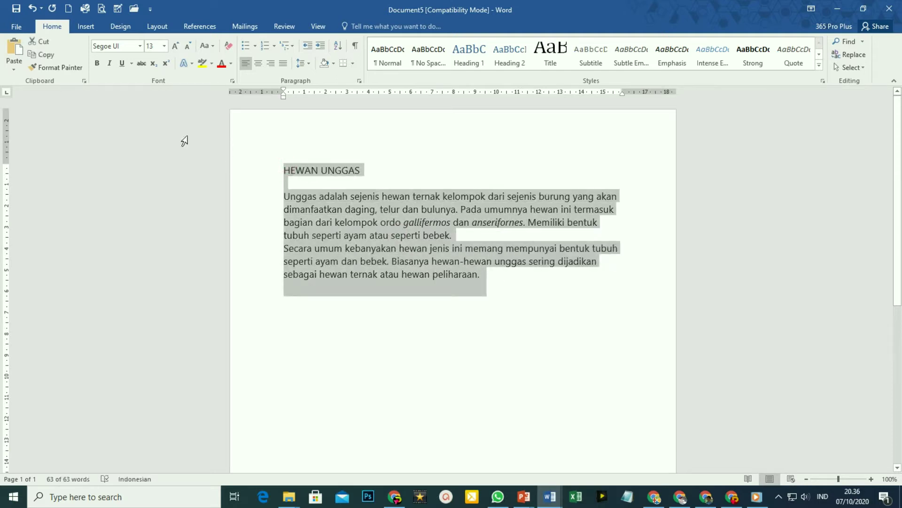
{"action": "left_click", "coordinate": [45, 57]}
Step: Return to Presentation6 in PowerPoint and paste the copied text onto the empty slide
{"action": "mouse_move", "coordinate": [524, 502]}
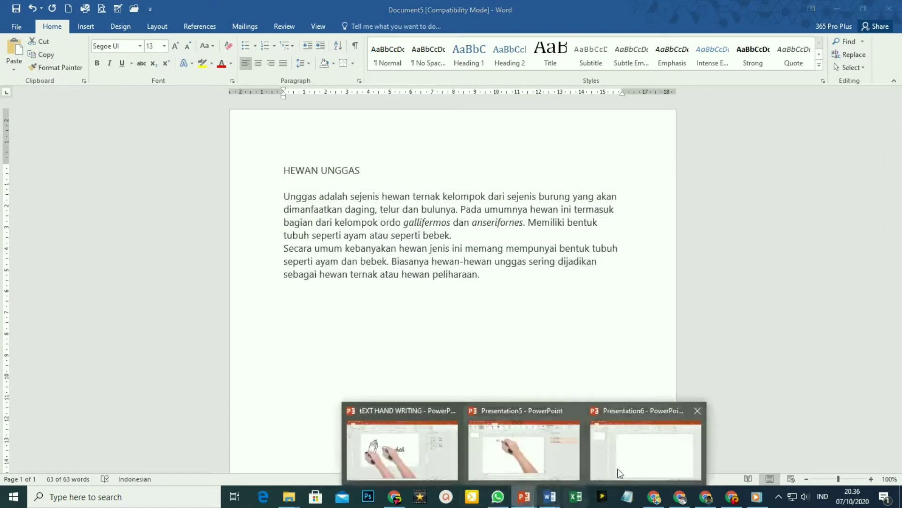
{"action": "left_click", "coordinate": [636, 458]}
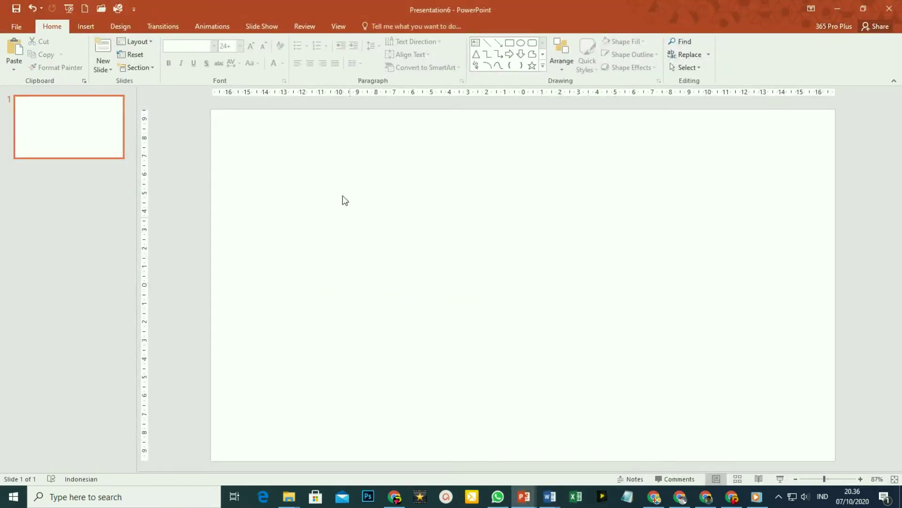
{"action": "left_click", "coordinate": [14, 50]}
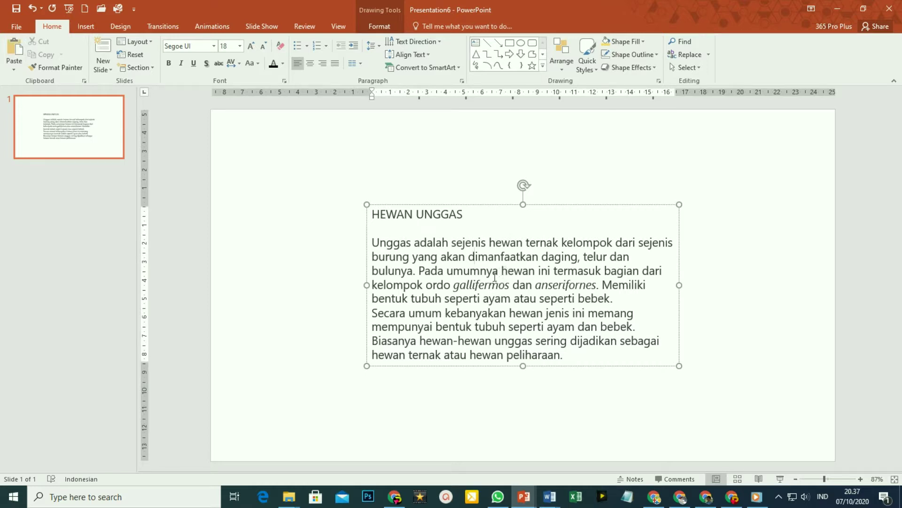
Step: Format the pasted text in Arial Rounded MT Bold, size 28, and widen its text box on both sides to span most of the slide
{"action": "left_click", "coordinate": [496, 205]}
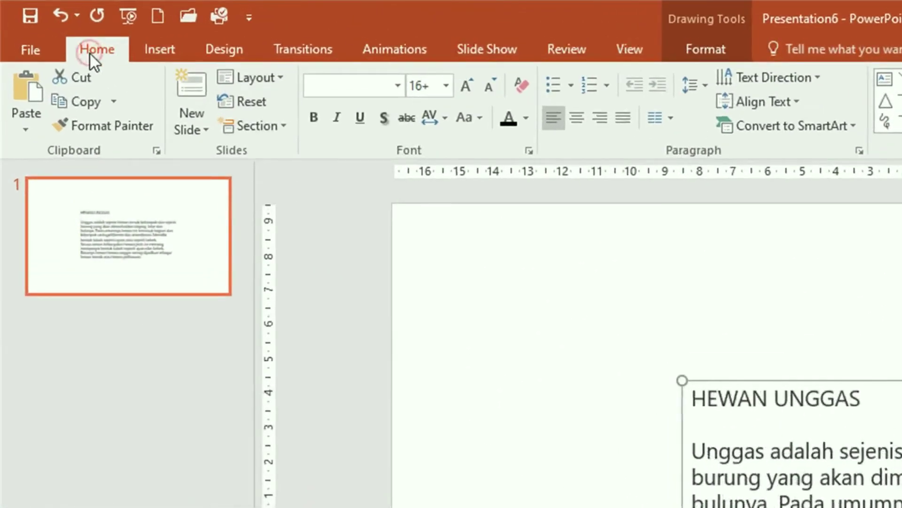
{"action": "left_click", "coordinate": [399, 88]}
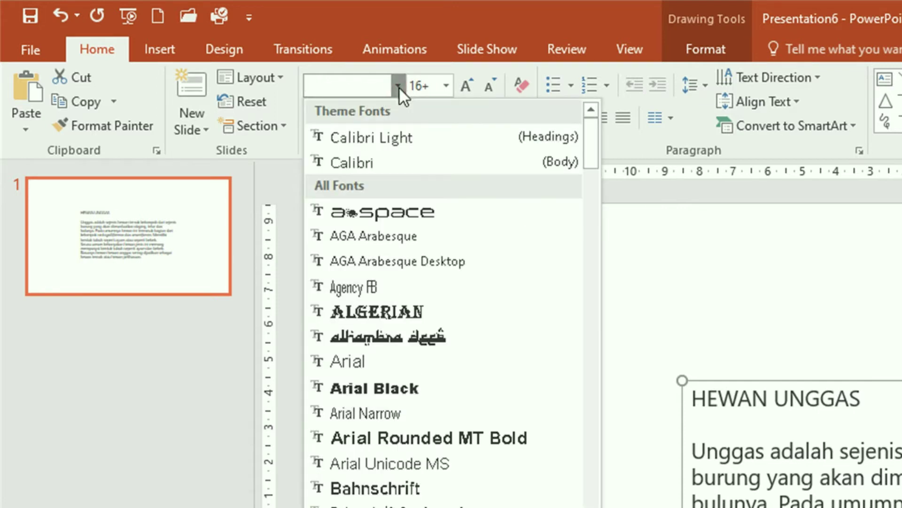
{"action": "left_click", "coordinate": [444, 443]}
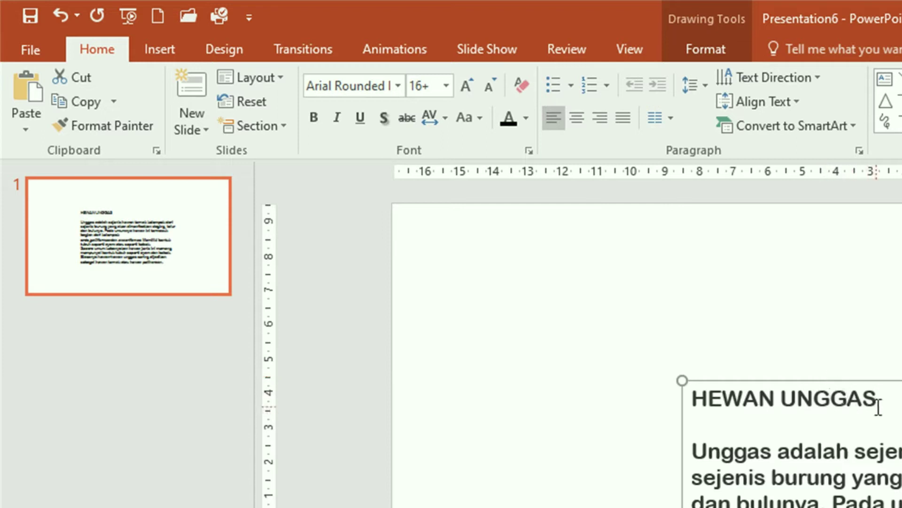
{"action": "left_click", "coordinate": [448, 87]}
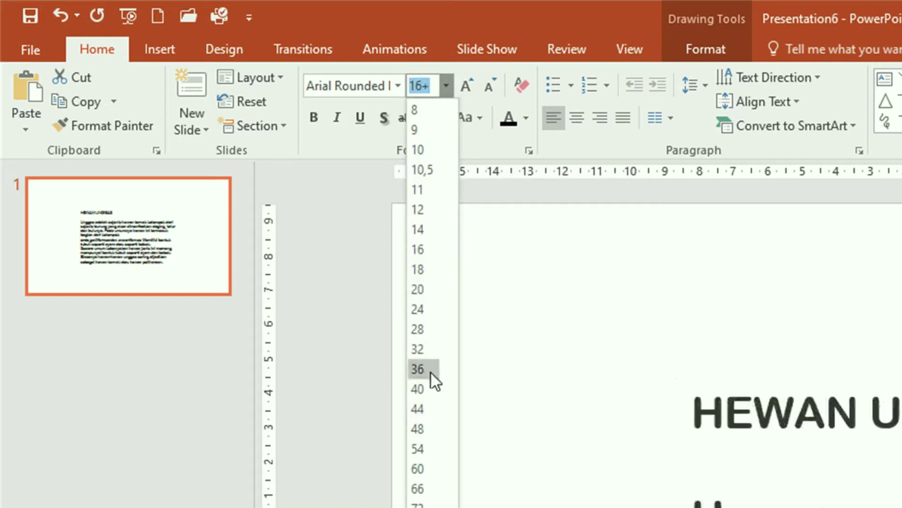
{"action": "left_click", "coordinate": [425, 328]}
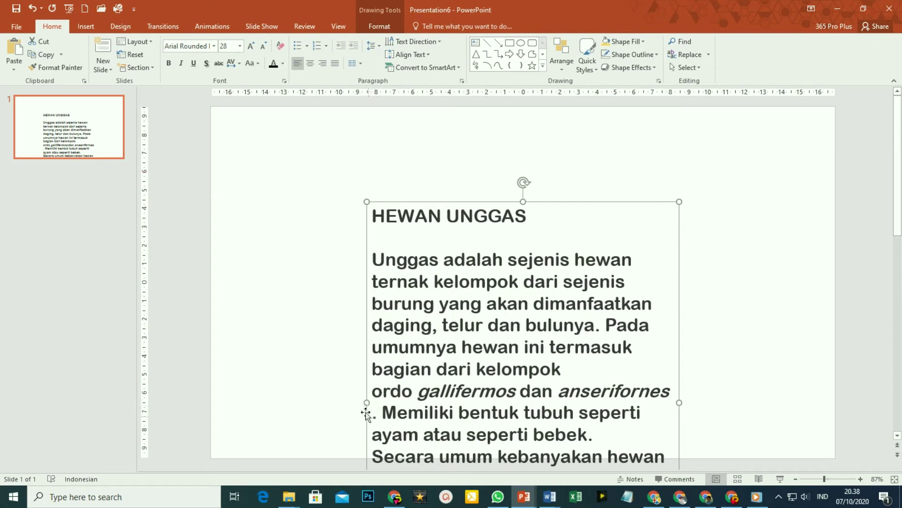
{"action": "left_click_drag", "start_coordinate": [367, 402], "coordinate": [256, 402]}
{"action": "left_click_drag", "start_coordinate": [684, 347], "coordinate": [792, 348]}
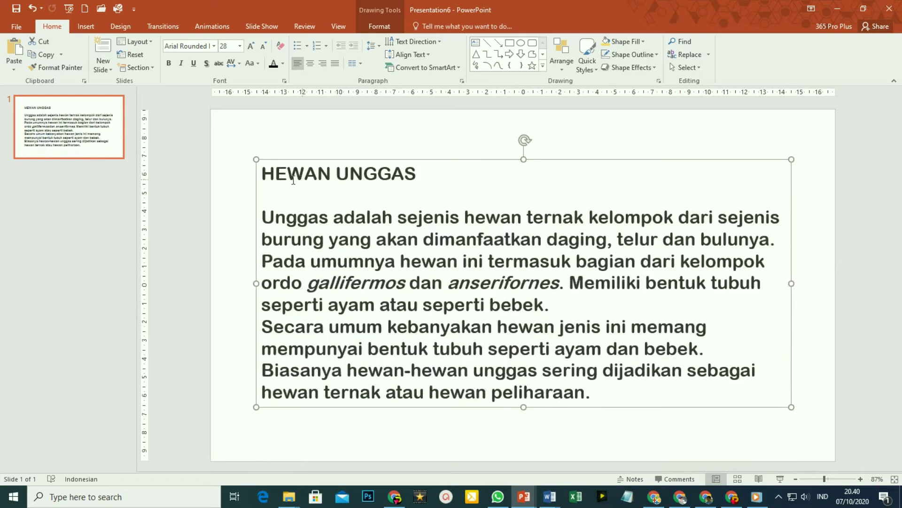
Step: Set the HEWAN UNGGAS heading to font size 54 and center it
{"action": "triple_click", "coordinate": [266, 175]}
{"action": "left_click", "coordinate": [240, 47]}
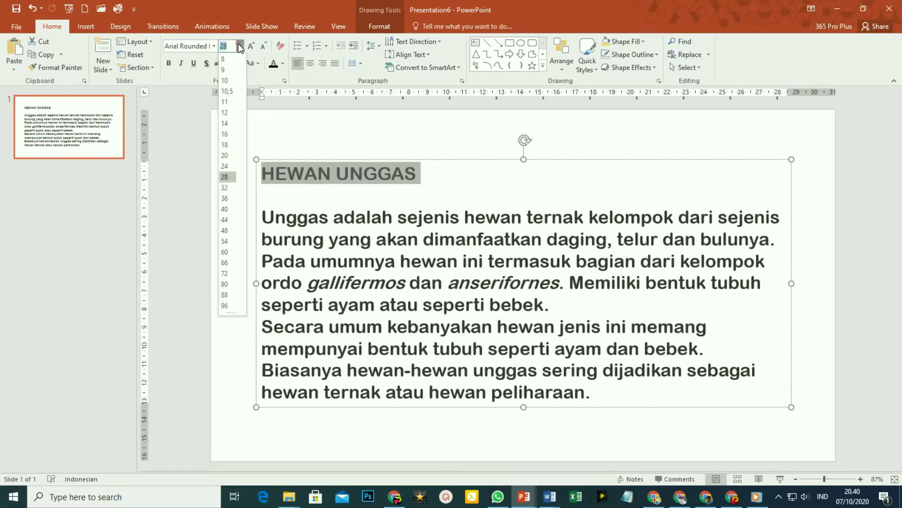
{"action": "left_click", "coordinate": [228, 240]}
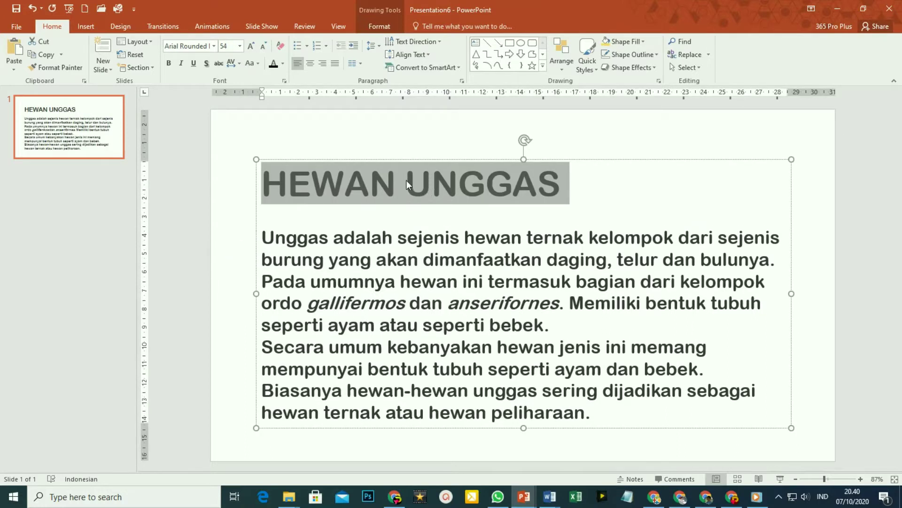
{"action": "left_click", "coordinate": [311, 64]}
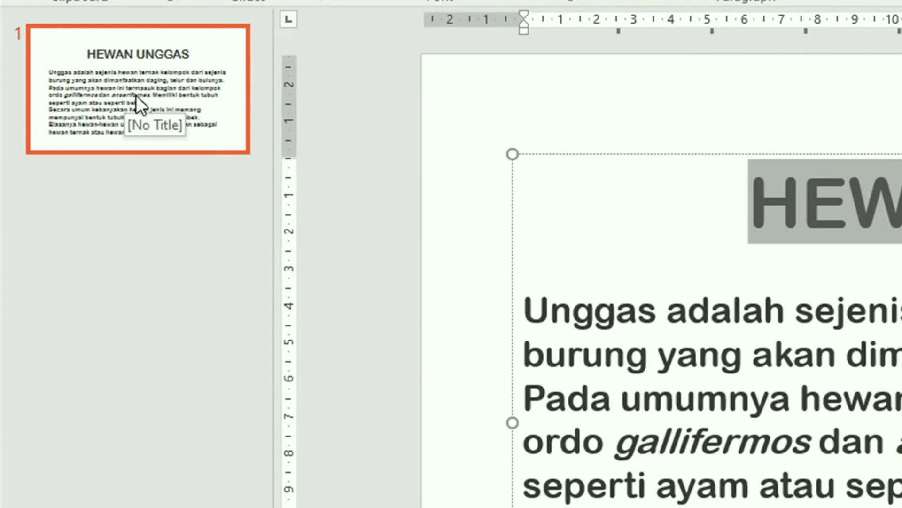
Step: Duplicate the HEWAN UNGGAS slide and go back to slide 1
{"action": "right_click", "coordinate": [136, 95]}
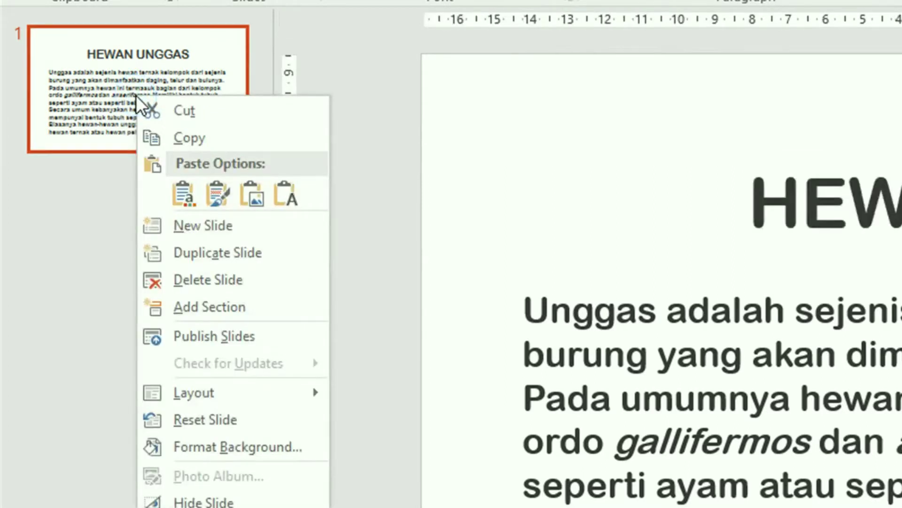
{"action": "left_click", "coordinate": [228, 252]}
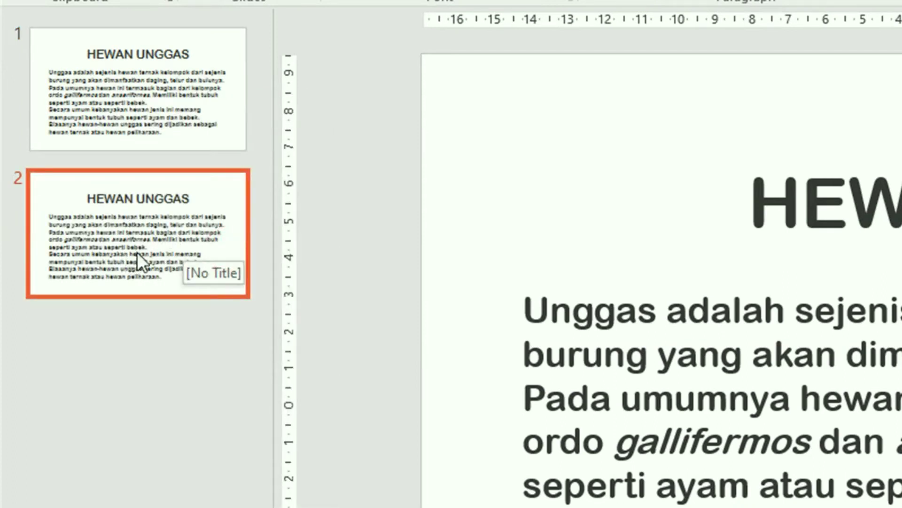
{"action": "left_click", "coordinate": [146, 90]}
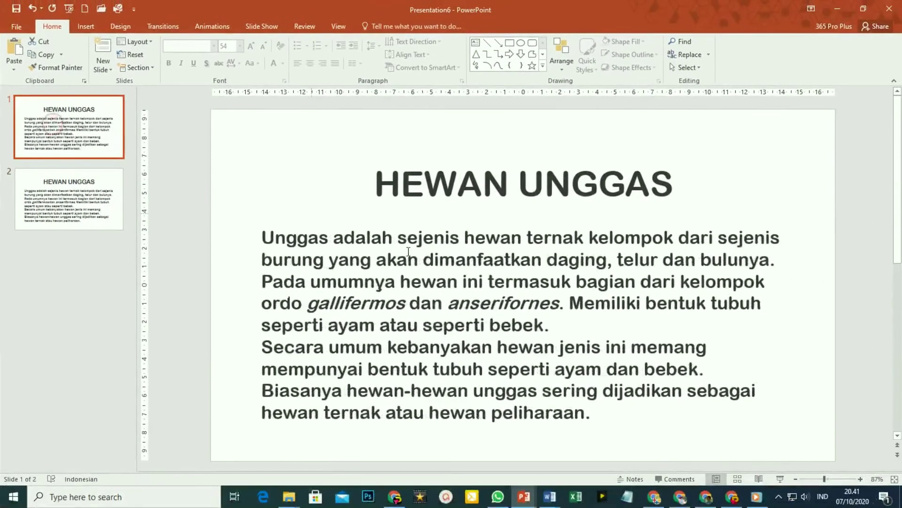
Step: Delete all body text and the empty line below the heading on slide 1, keeping only HEWAN UNGGAS
{"action": "left_click", "coordinate": [440, 257]}
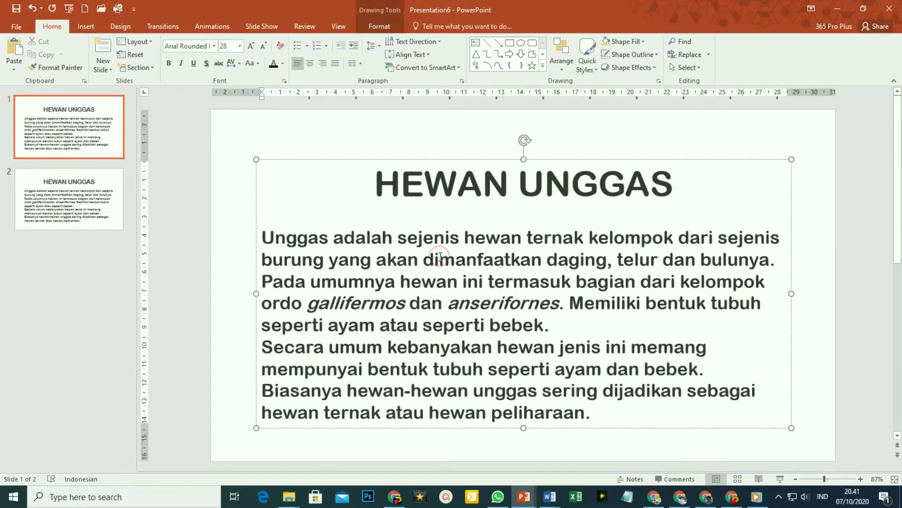
{"action": "left_click", "coordinate": [266, 236]}
{"action": "left_click_drag", "start_coordinate": [262, 236], "coordinate": [624, 432]}
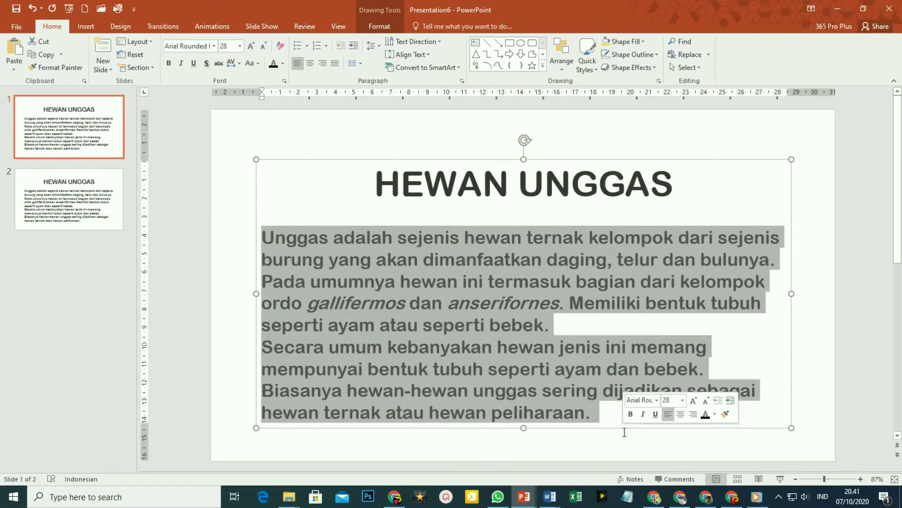
{"action": "key", "text": "BackSpace"}
{"action": "key", "text": "BackSpace"}
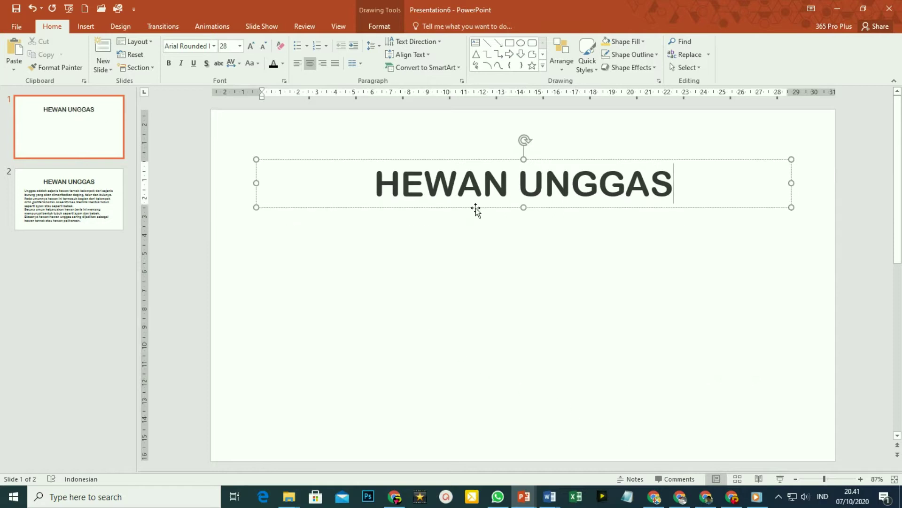
Step: Move the HEWAN UNGGAS text box up close to the slide's upper edge
{"action": "left_click", "coordinate": [477, 210]}
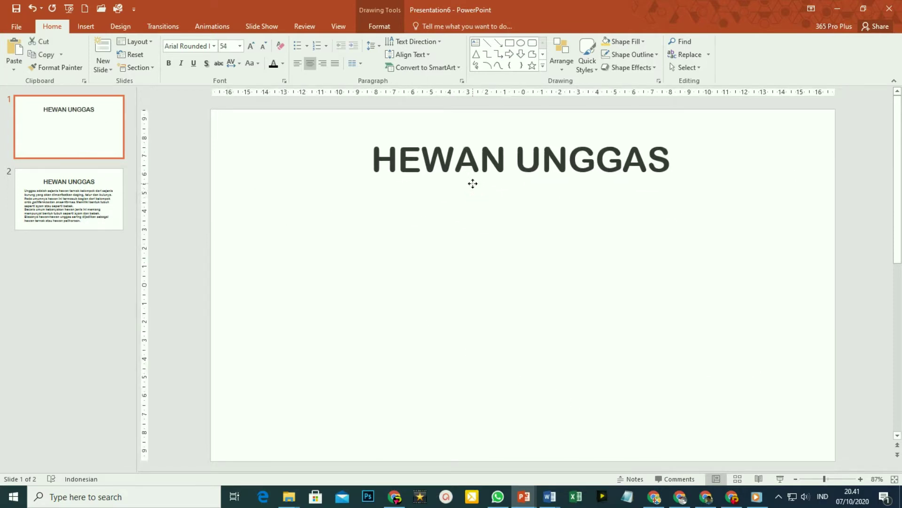
{"action": "left_click", "coordinate": [473, 174]}
{"action": "left_click", "coordinate": [461, 169]}
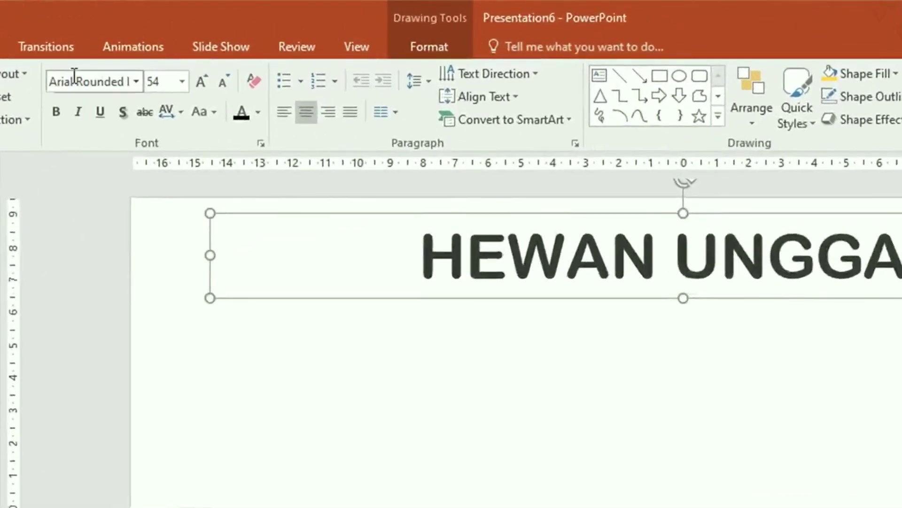
Step: Apply a Wipe entrance animation to the HEWAN UNGGAS heading with the direction From Left
{"action": "left_click", "coordinate": [138, 50]}
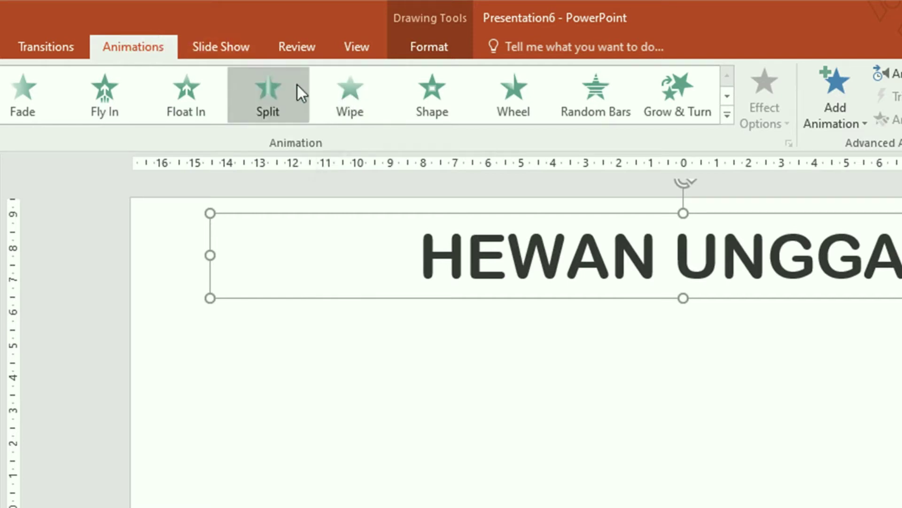
{"action": "left_click", "coordinate": [349, 101]}
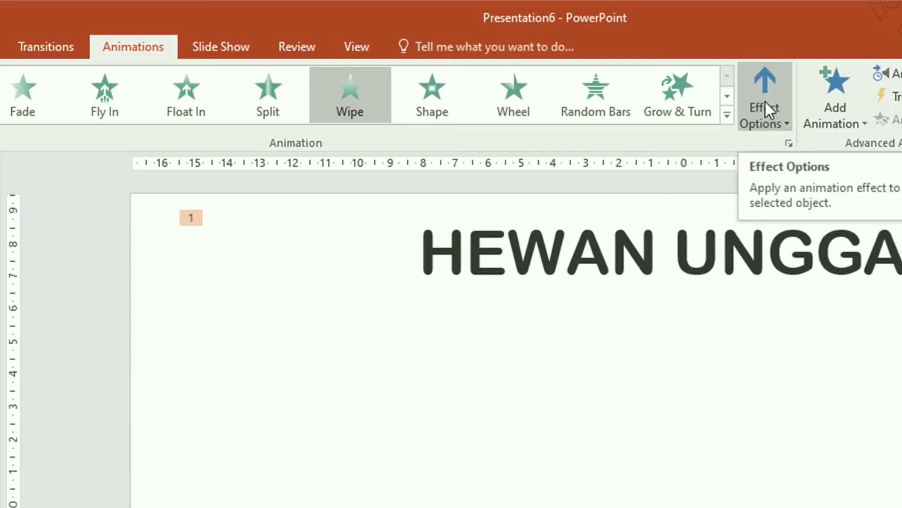
{"action": "left_click", "coordinate": [786, 122]}
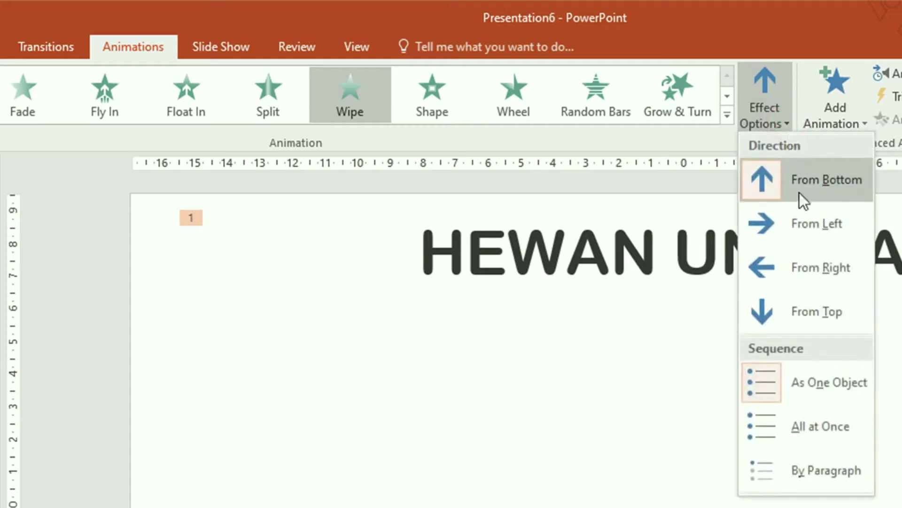
{"action": "left_click", "coordinate": [802, 227]}
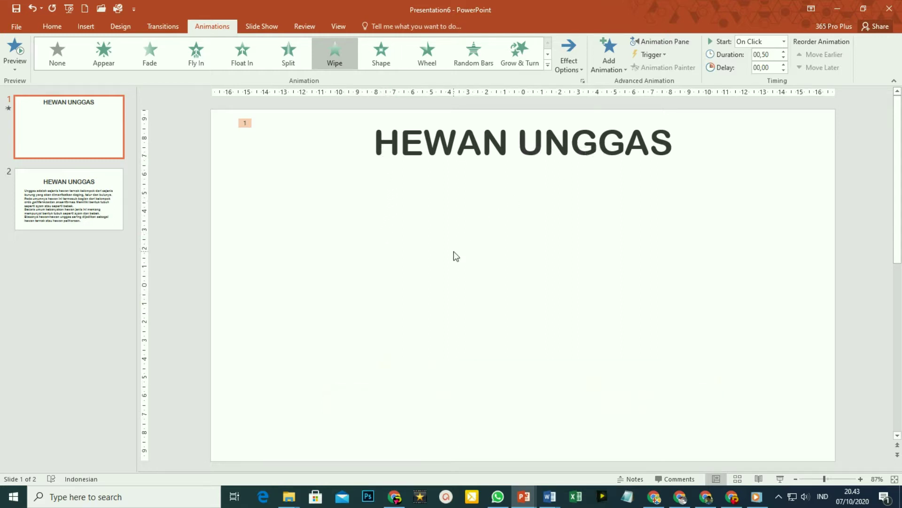
Step: Copy the hand-holding-marker-1632653 picture from the Downloads folder in File Explorer and paste it onto slide 1 of Presentation6 in PowerPoint
{"action": "left_click", "coordinate": [289, 497]}
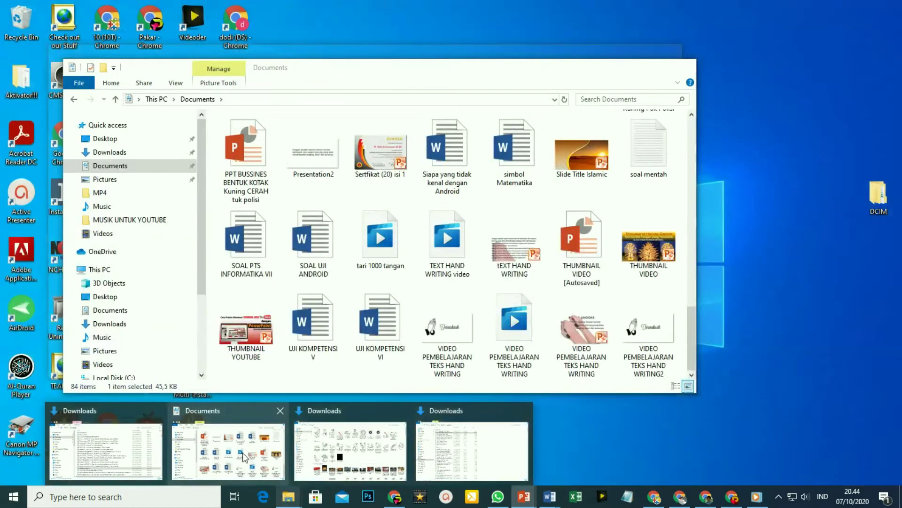
{"action": "left_click", "coordinate": [351, 451]}
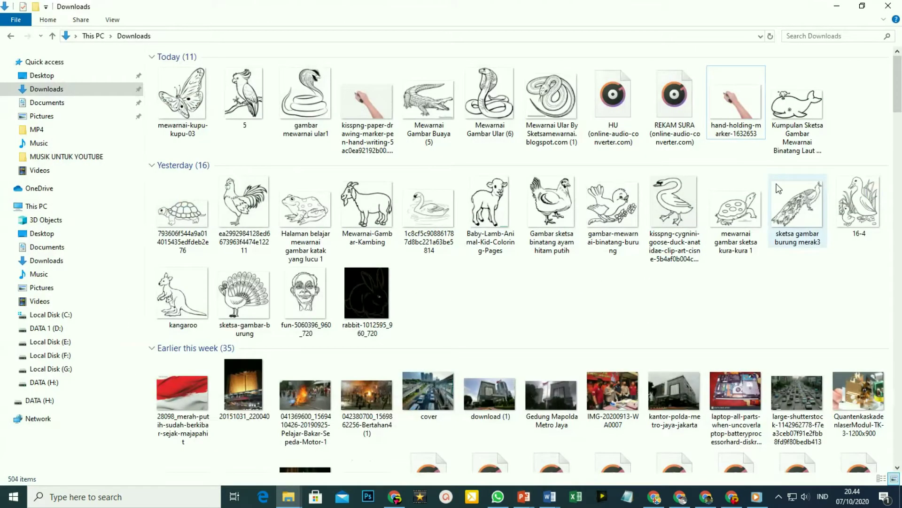
{"action": "left_click", "coordinate": [735, 111]}
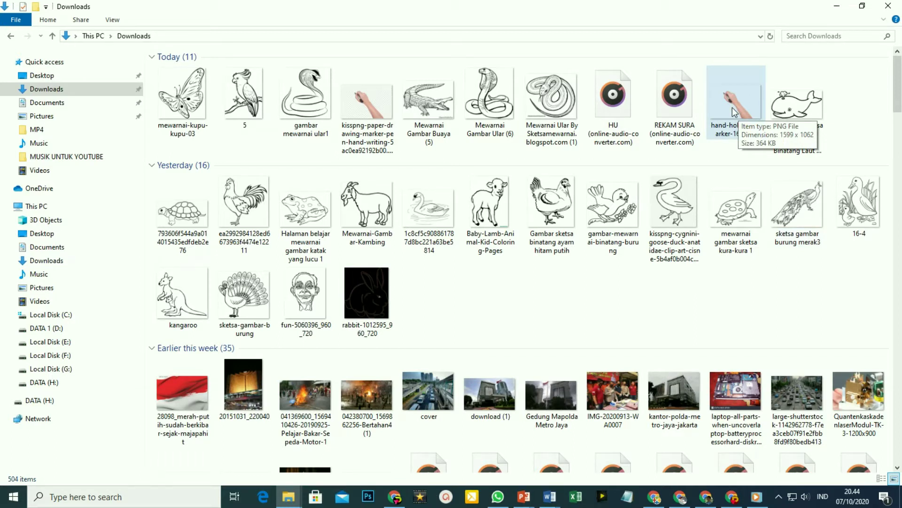
{"action": "right_click", "coordinate": [735, 111]}
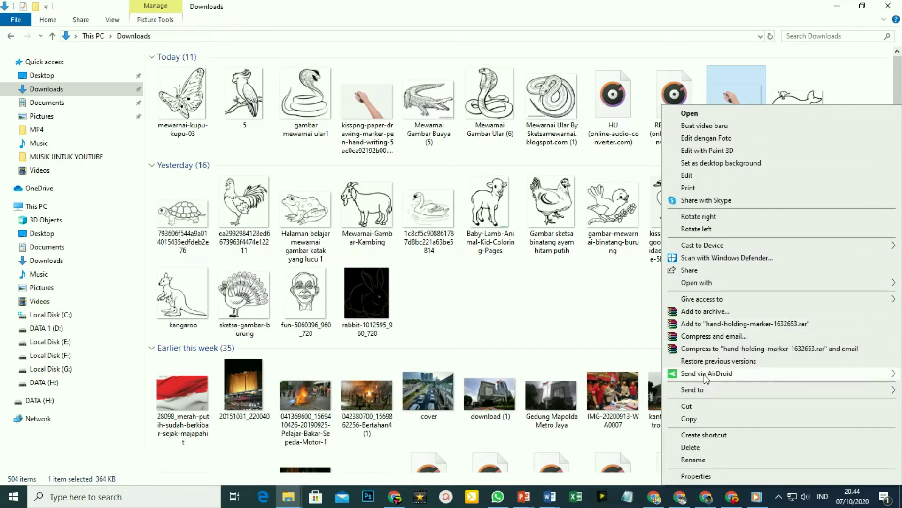
{"action": "left_click", "coordinate": [698, 420]}
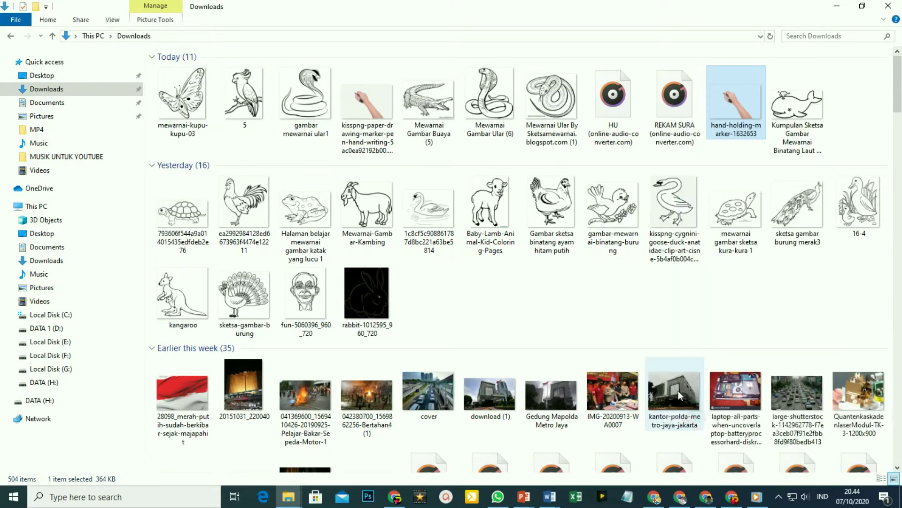
{"action": "mouse_move", "coordinate": [523, 496]}
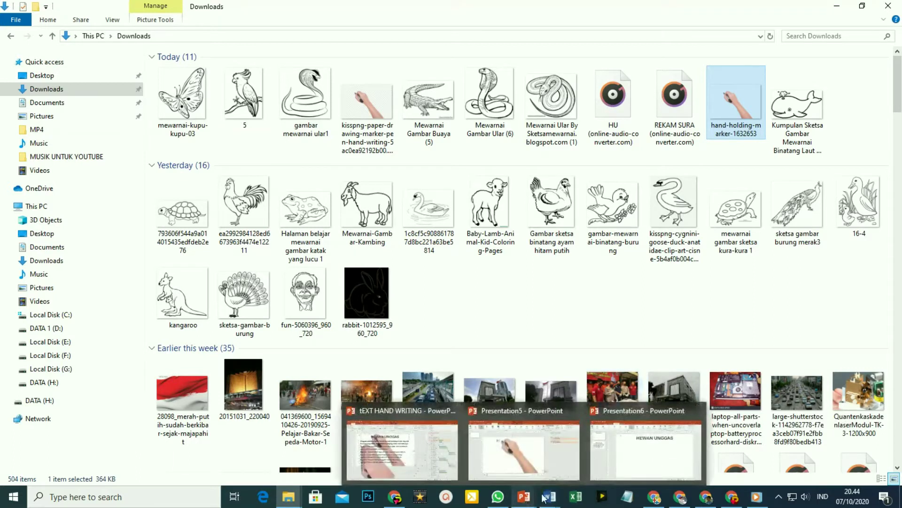
{"action": "left_click", "coordinate": [648, 463]}
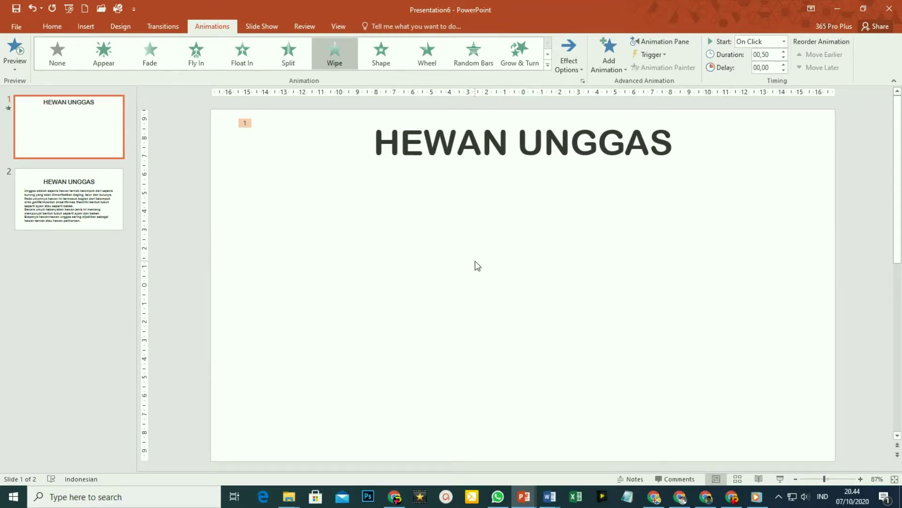
{"action": "key", "text": "ctrl+v"}
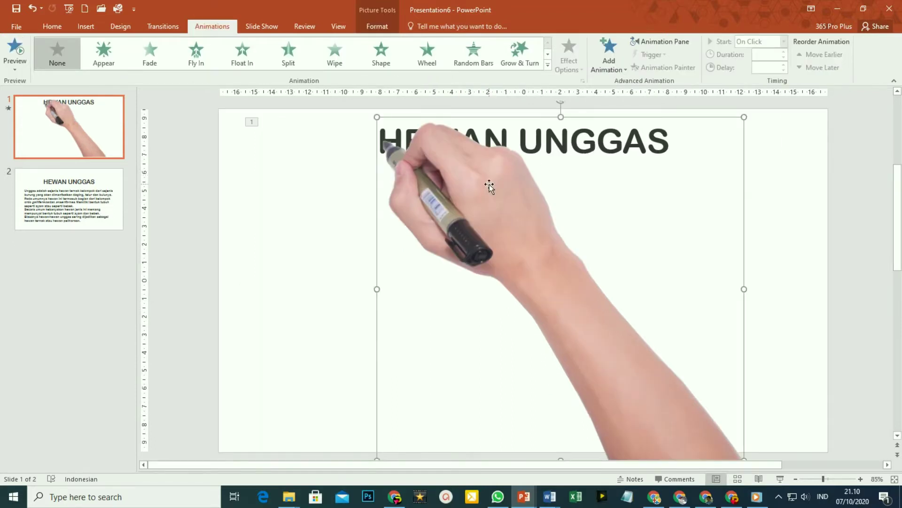
Step: Move the hand picture down so the marker tip sits just below the first letter of HEWAN UNGGAS
{"action": "key", "text": "Escape"}
{"action": "left_click", "coordinate": [487, 201]}
{"action": "key", "text": "Escape"}
{"action": "left_click", "coordinate": [487, 210]}
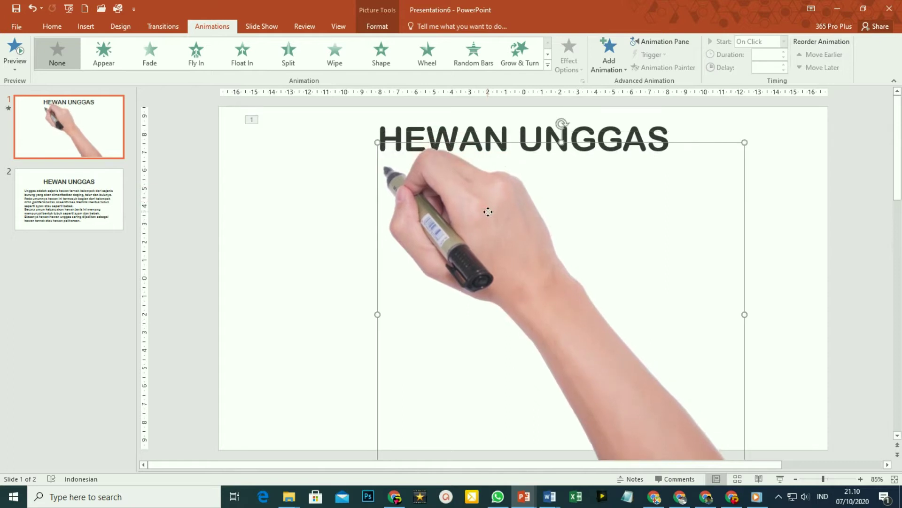
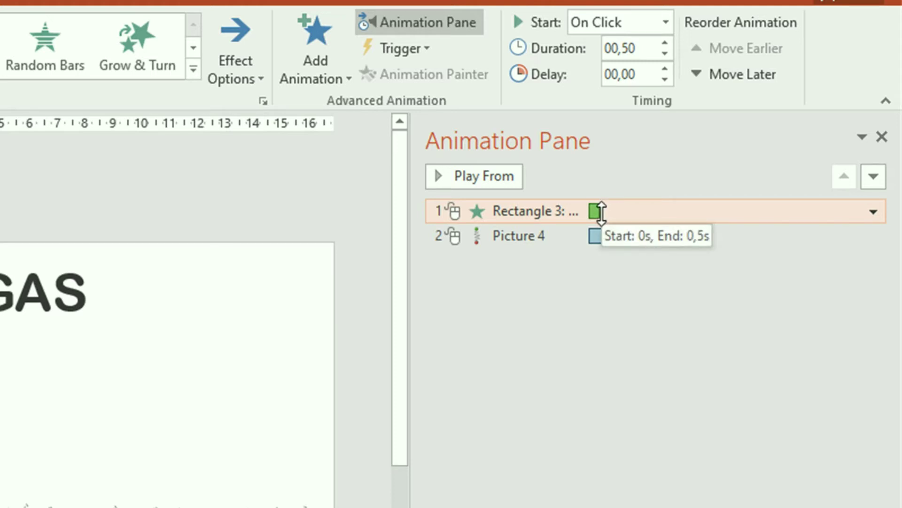
Step: Extend the HEWAN UNGGAS heading's Wipe animation to a duration of 2 seconds
{"action": "left_click_drag", "start_coordinate": [601, 213], "coordinate": [633, 213]}
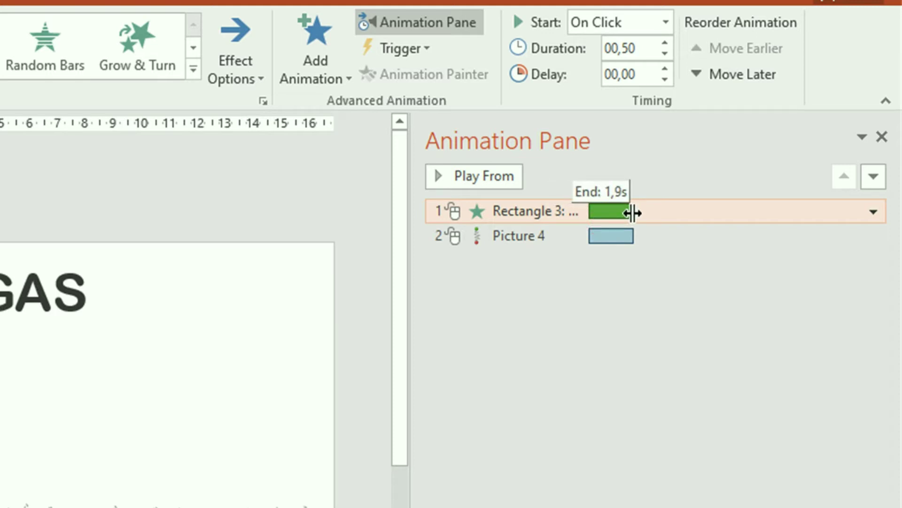
{"action": "left_click_drag", "start_coordinate": [632, 212], "coordinate": [635, 211]}
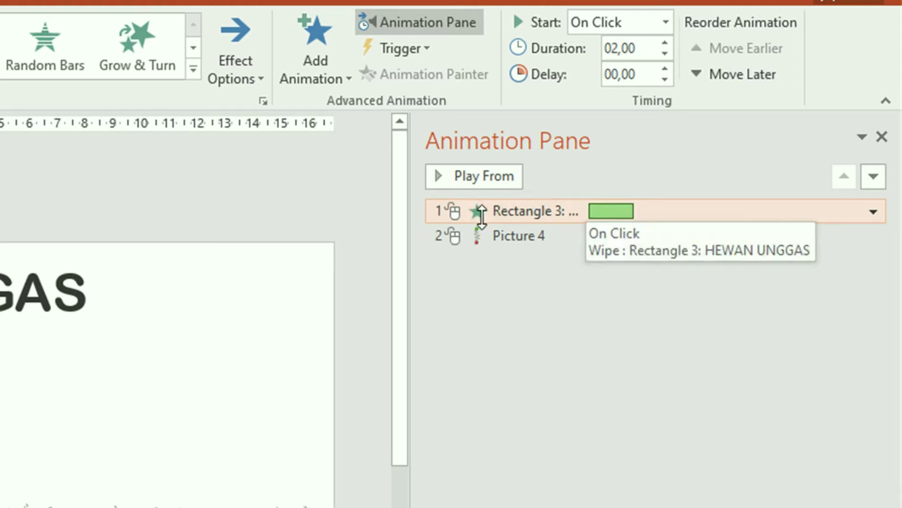
{"action": "left_click", "coordinate": [676, 211]}
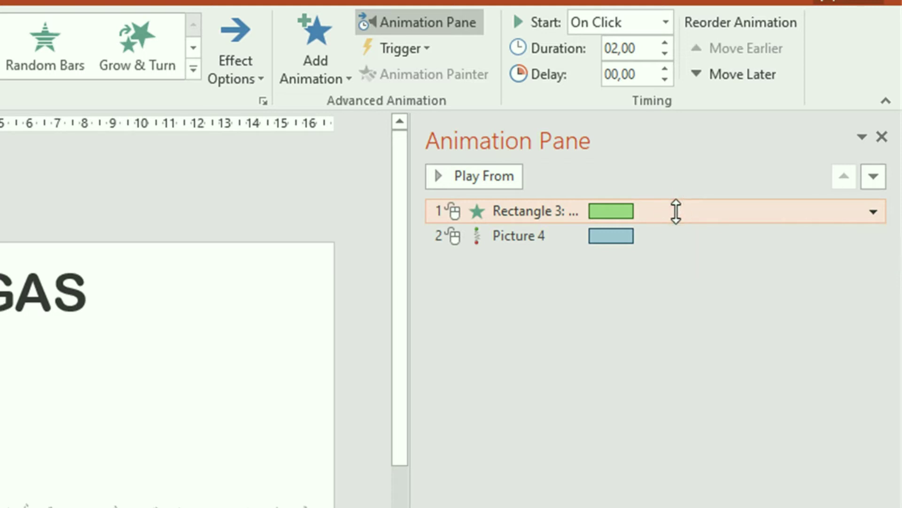
Step: Set both the heading's Wipe and the hand picture's custom path animation to start With Previous
{"action": "left_click", "coordinate": [667, 239], "text": "ctrl"}
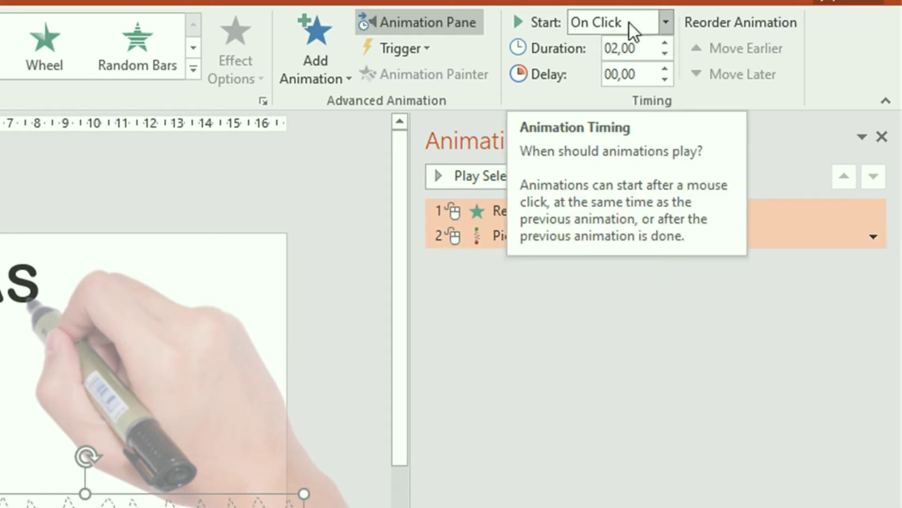
{"action": "left_click", "coordinate": [665, 24]}
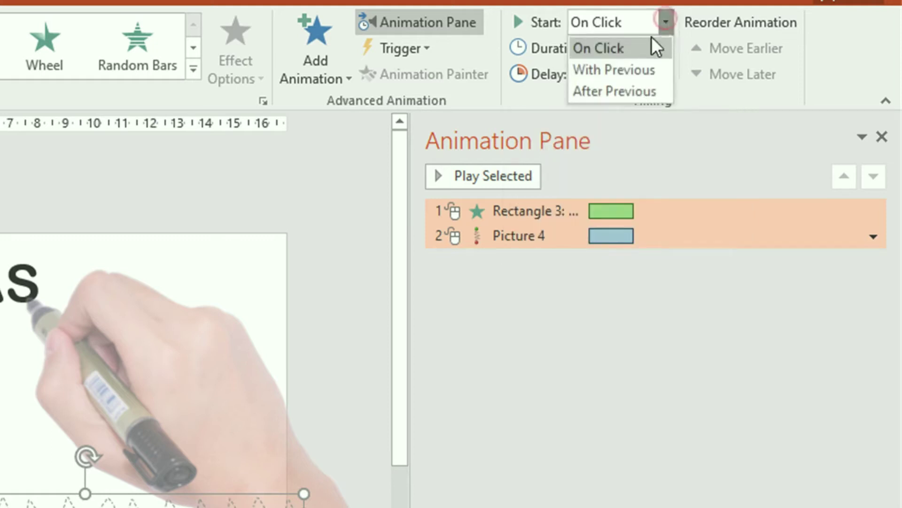
{"action": "left_click", "coordinate": [642, 70]}
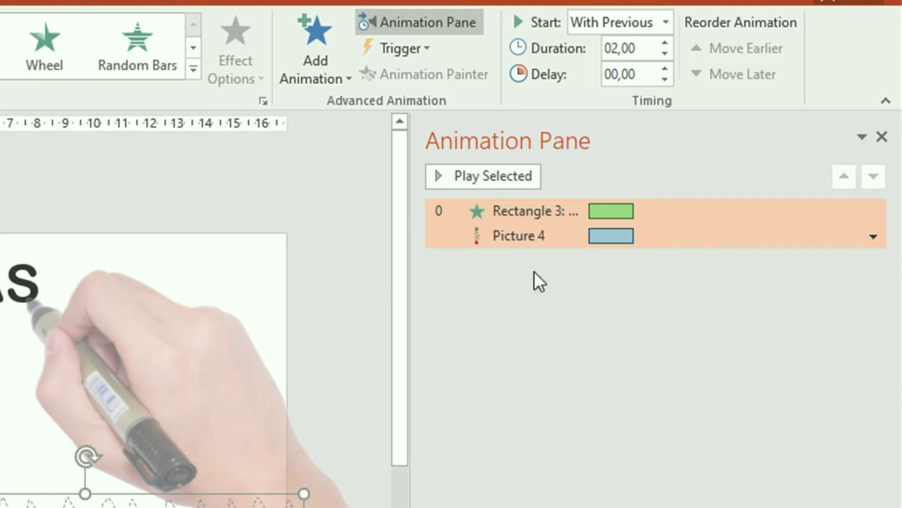
Step: Add a Fly In entrance animation to the hand picture and move it to the beginning of the animation order
{"action": "left_click", "coordinate": [672, 241]}
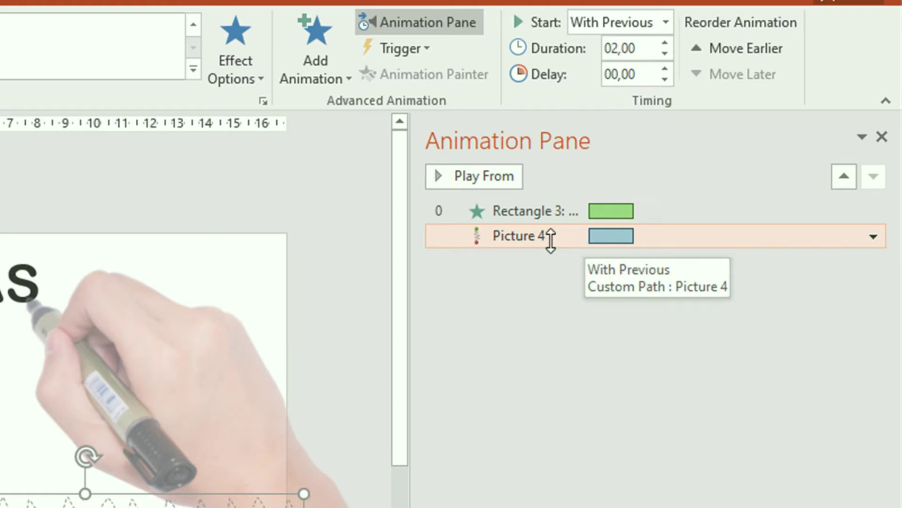
{"action": "left_click", "coordinate": [342, 69]}
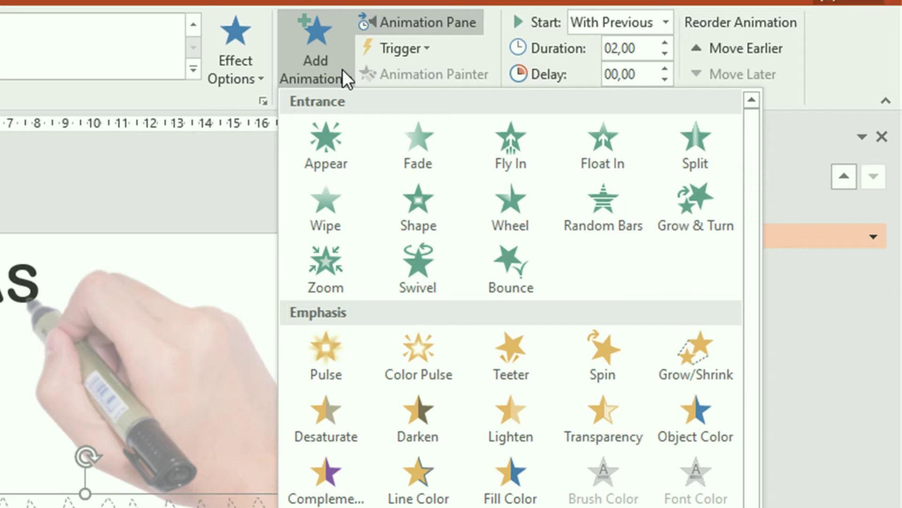
{"action": "left_click", "coordinate": [511, 146]}
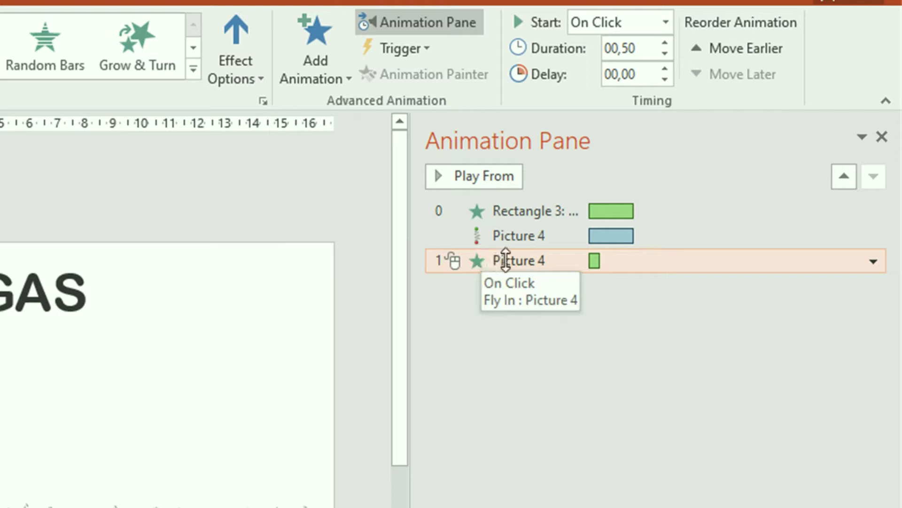
{"action": "left_click_drag", "start_coordinate": [652, 261], "coordinate": [653, 199]}
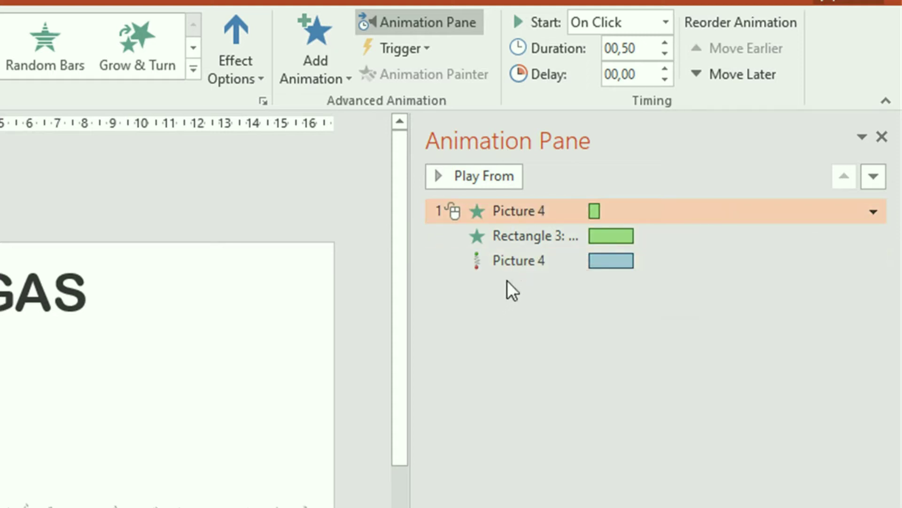
Step: Add a Fly Out exit animation to the hand picture with the direction To Left
{"action": "left_click", "coordinate": [522, 261]}
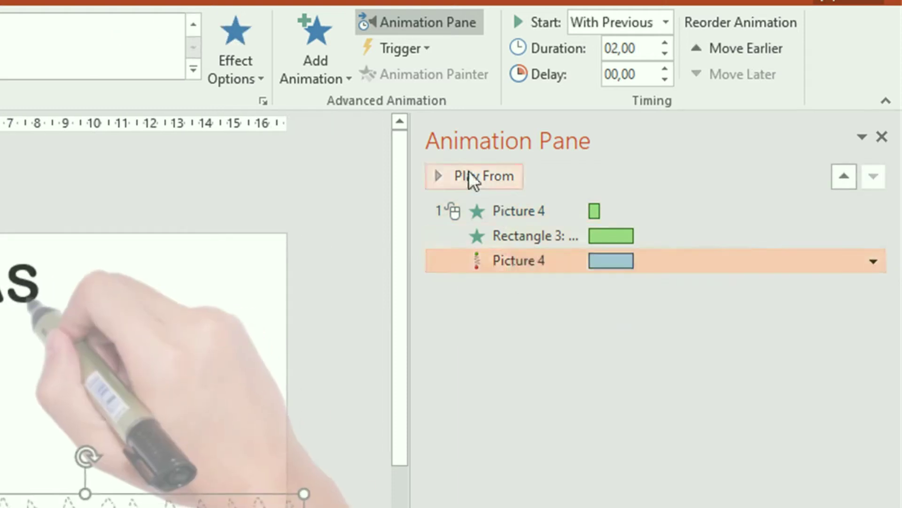
{"action": "left_click", "coordinate": [332, 60]}
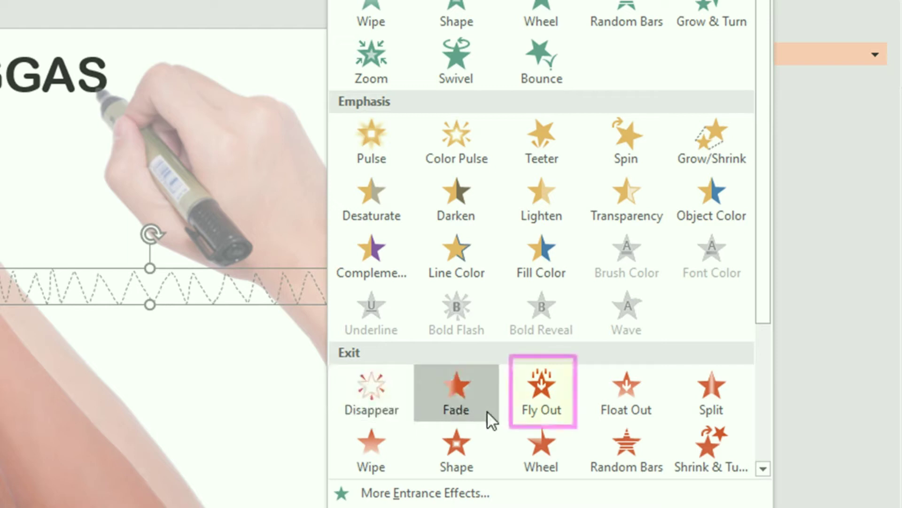
{"action": "left_click", "coordinate": [539, 391]}
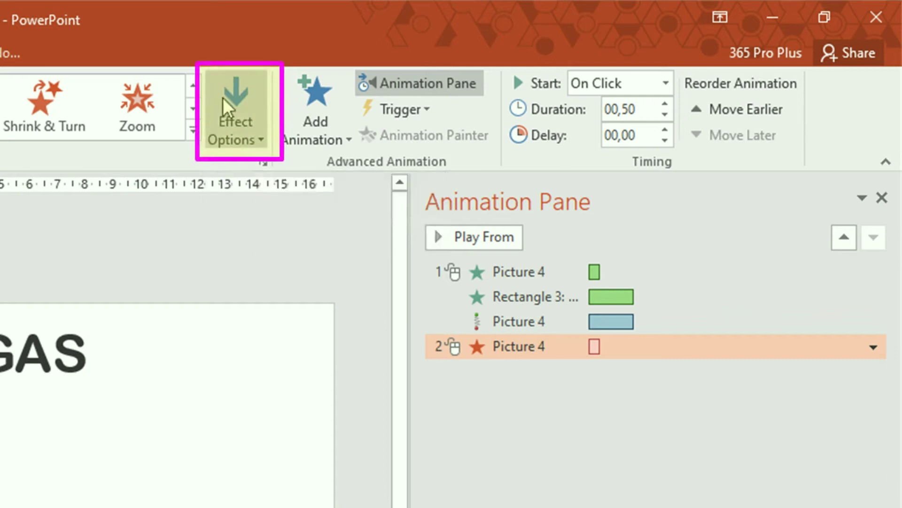
{"action": "left_click", "coordinate": [259, 137]}
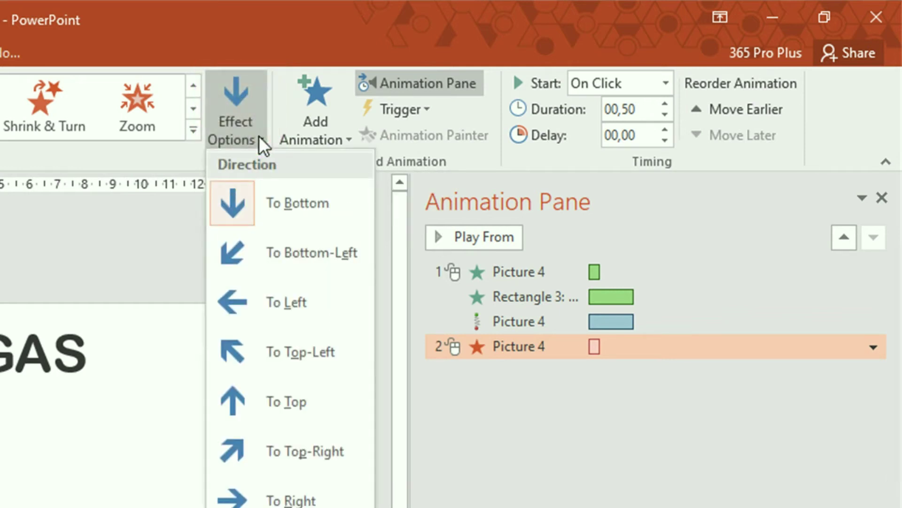
{"action": "left_click", "coordinate": [285, 308]}
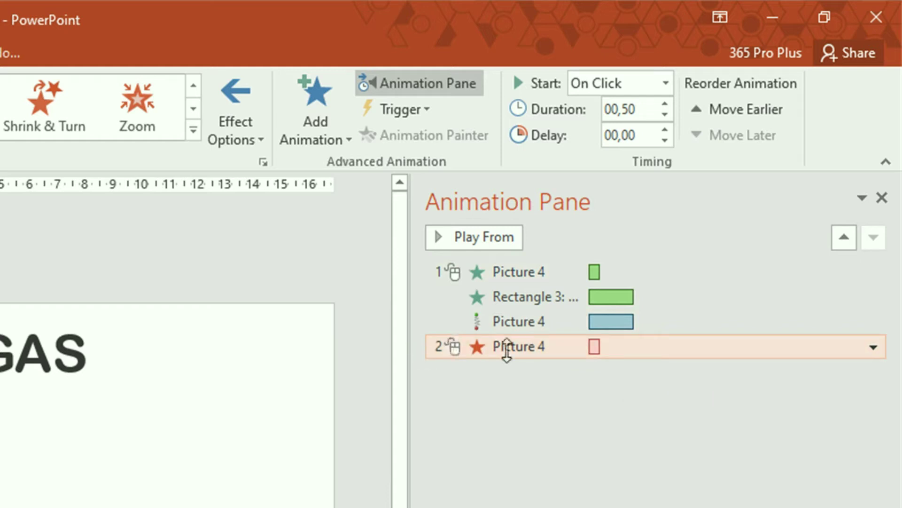
Step: Set the hand picture's Fly Out exit animation to start After Previous
{"action": "left_click", "coordinate": [625, 346]}
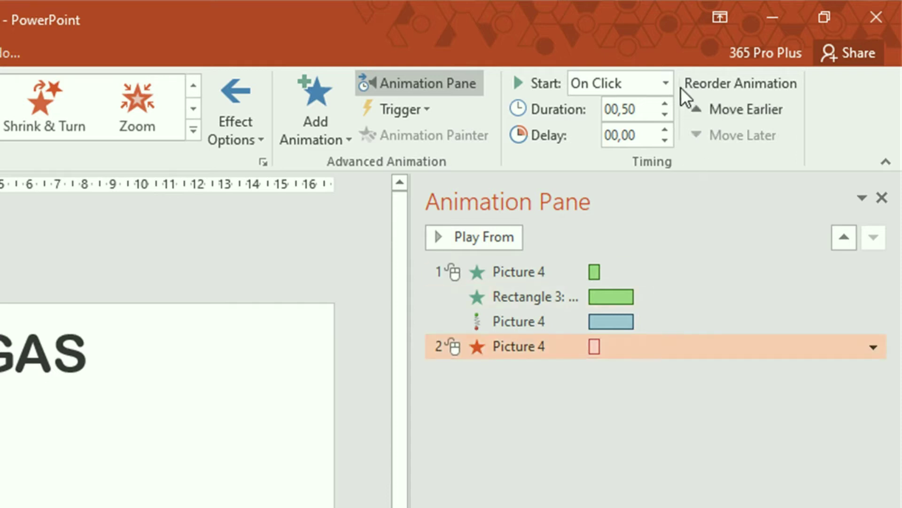
{"action": "left_click", "coordinate": [667, 81]}
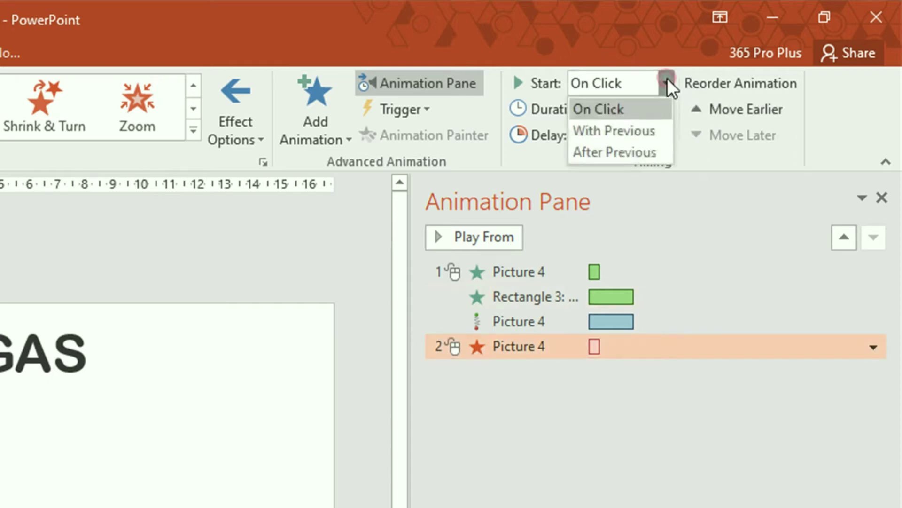
{"action": "left_click", "coordinate": [638, 152]}
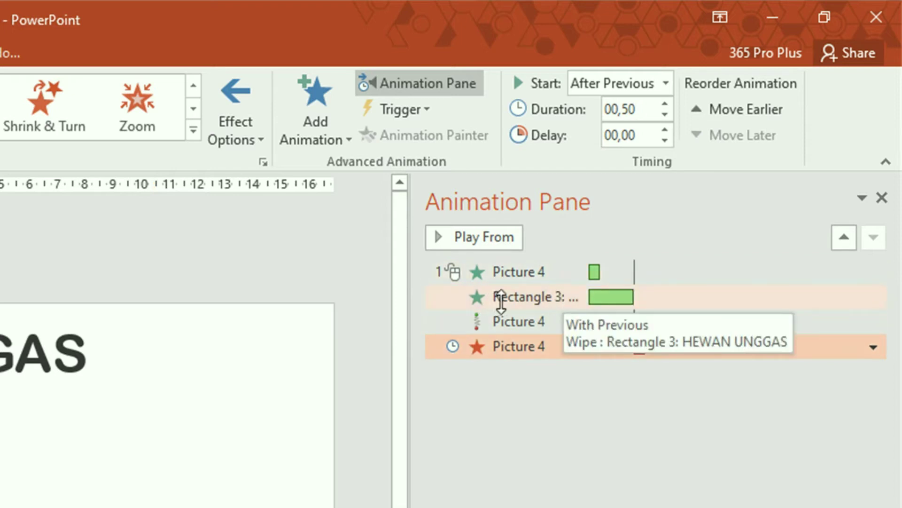
Step: Set the HEWAN UNGGAS heading's Wipe animation to start After Previous
{"action": "left_click", "coordinate": [616, 297]}
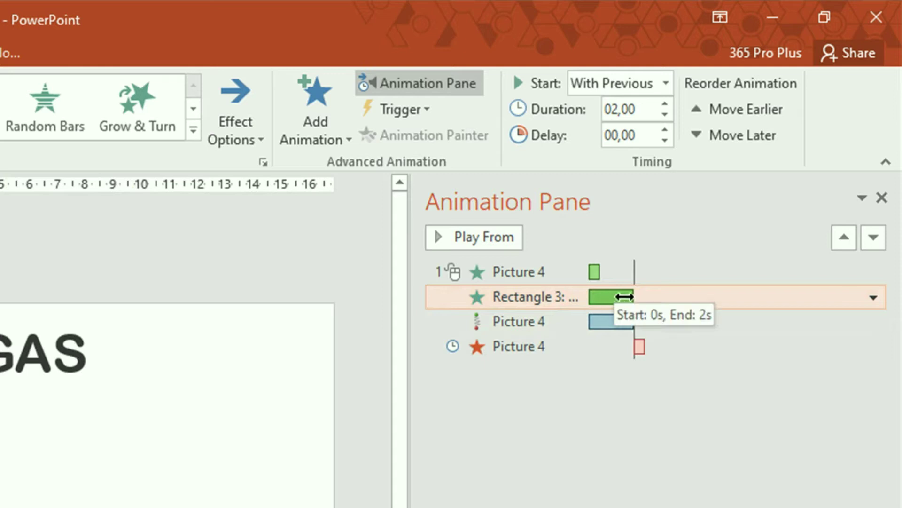
{"action": "left_click", "coordinate": [690, 295]}
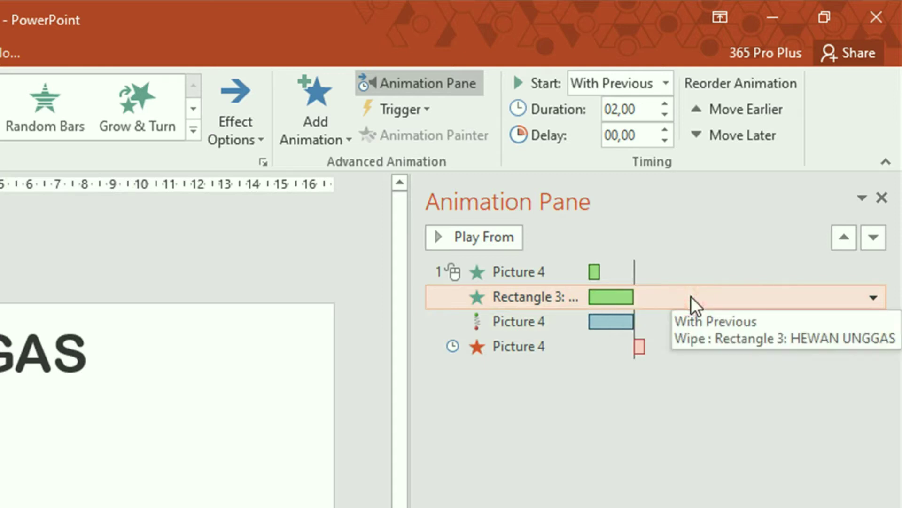
{"action": "left_click", "coordinate": [665, 81]}
{"action": "left_click", "coordinate": [647, 149]}
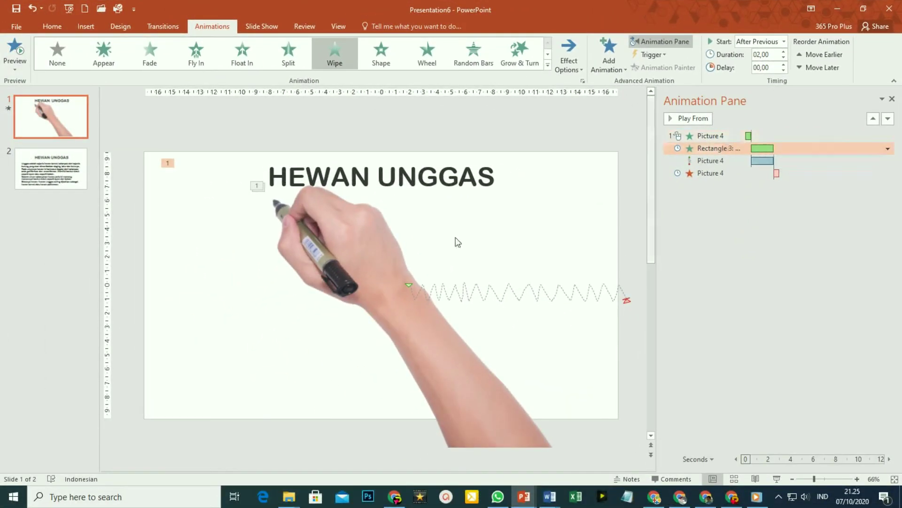
Step: Play slide 1 as a slide show twice to check the handwriting animation, returning to the editing view each time
{"action": "left_click", "coordinate": [778, 478]}
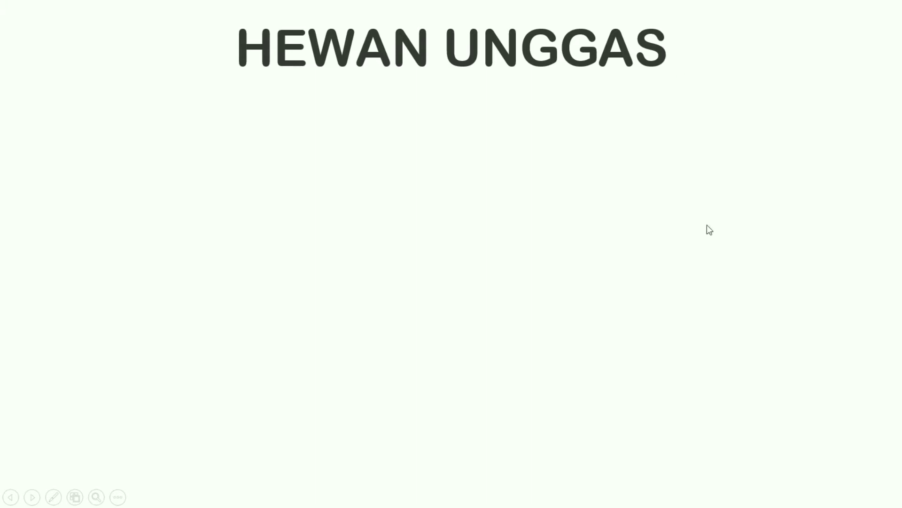
{"action": "key", "text": "Escape"}
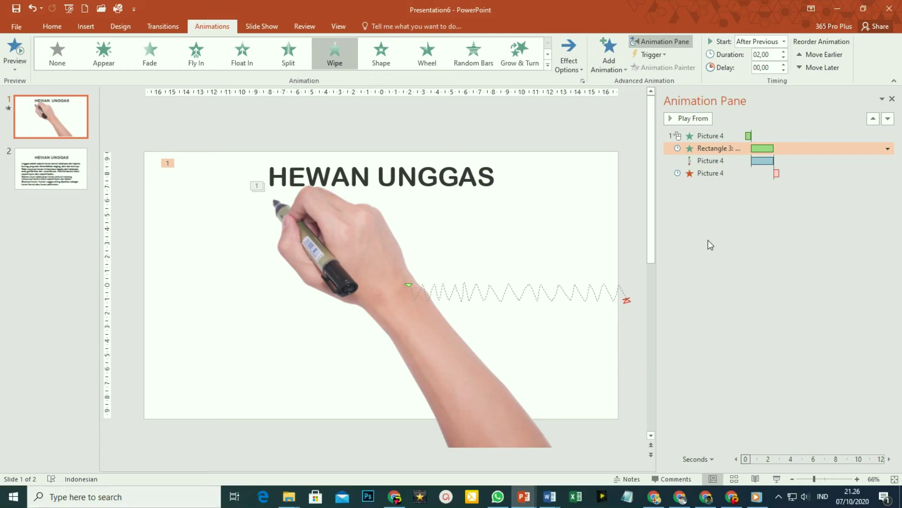
{"action": "left_click", "coordinate": [778, 479]}
{"action": "left_click", "coordinate": [746, 442]}
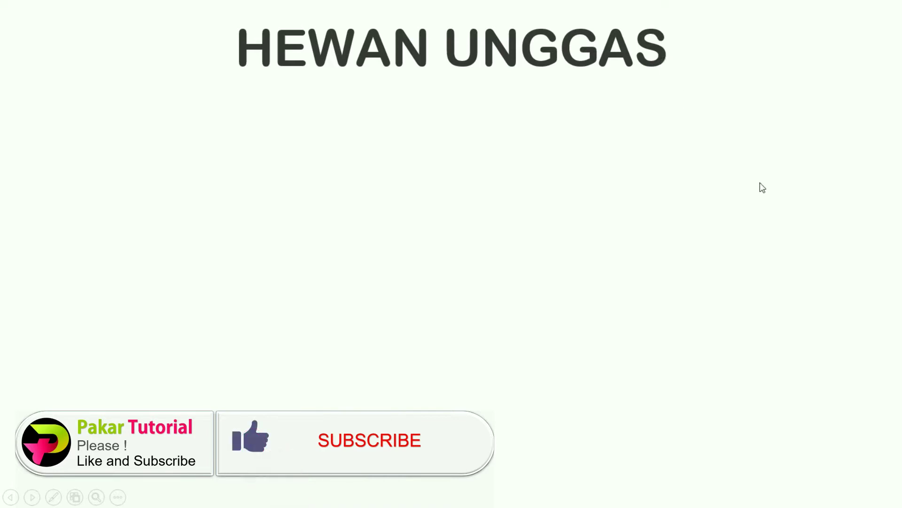
{"action": "key", "text": "Escape"}
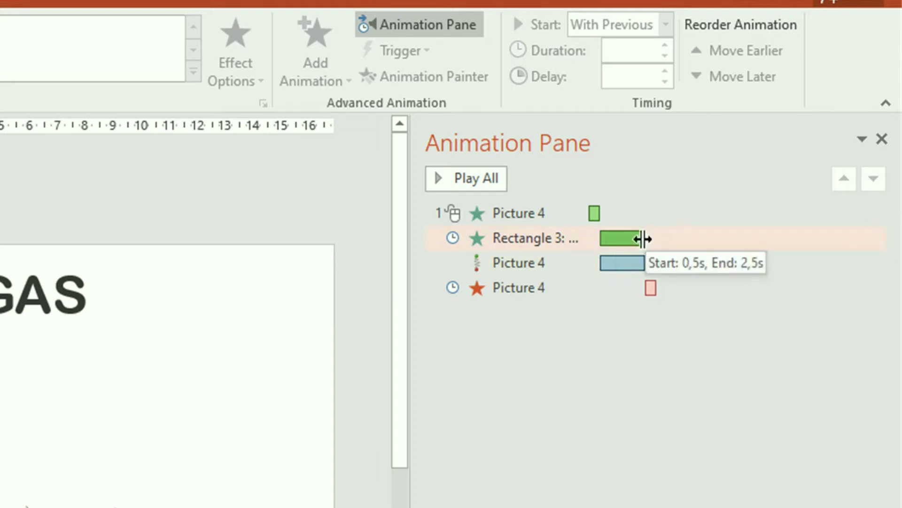
Step: Lengthen the heading's Wipe animation to 2.30 seconds and play slide 1 as a slide show
{"action": "left_click", "coordinate": [643, 239]}
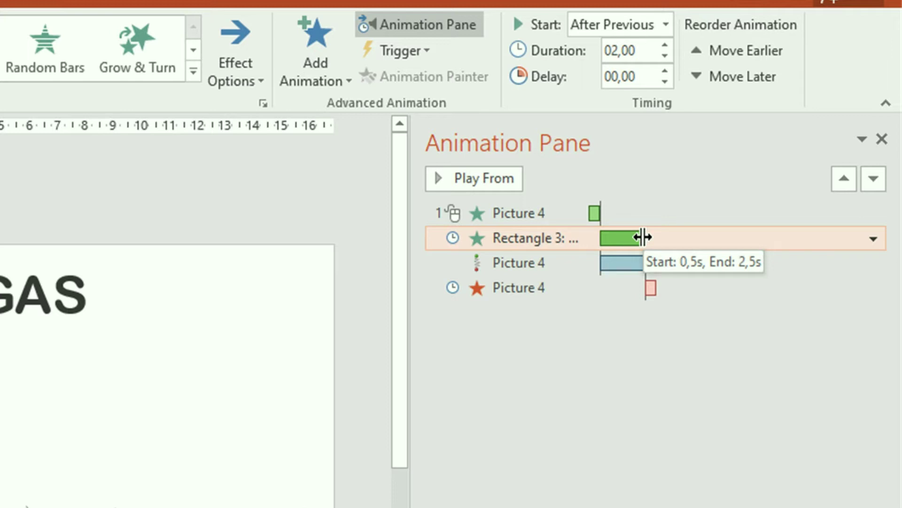
{"action": "left_click_drag", "start_coordinate": [643, 237], "coordinate": [652, 237]}
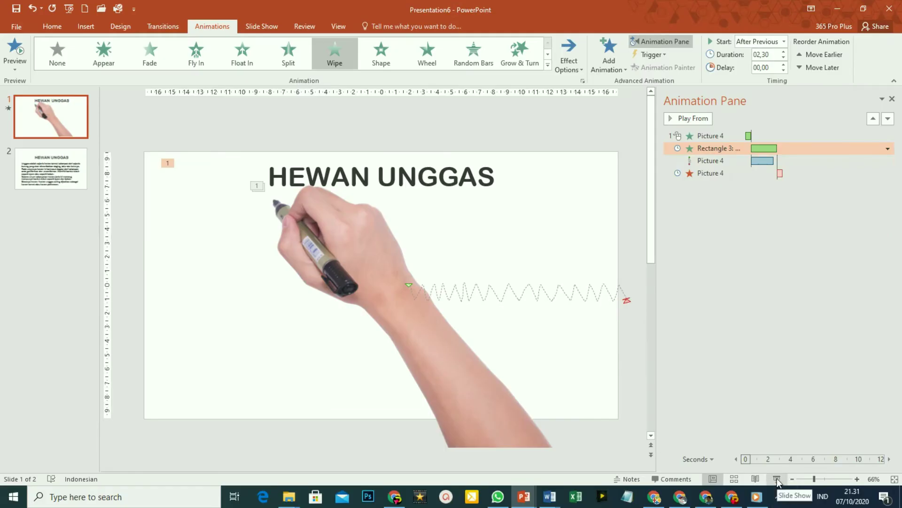
{"action": "left_click", "coordinate": [777, 478]}
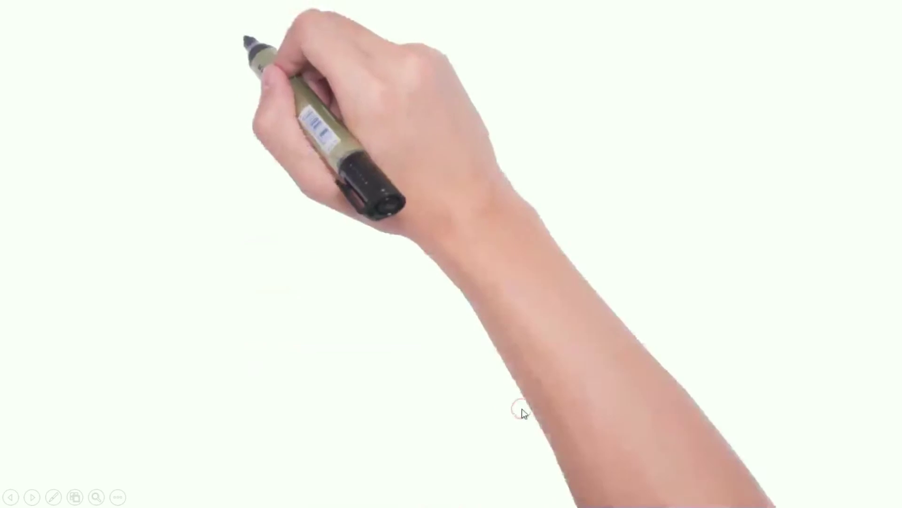